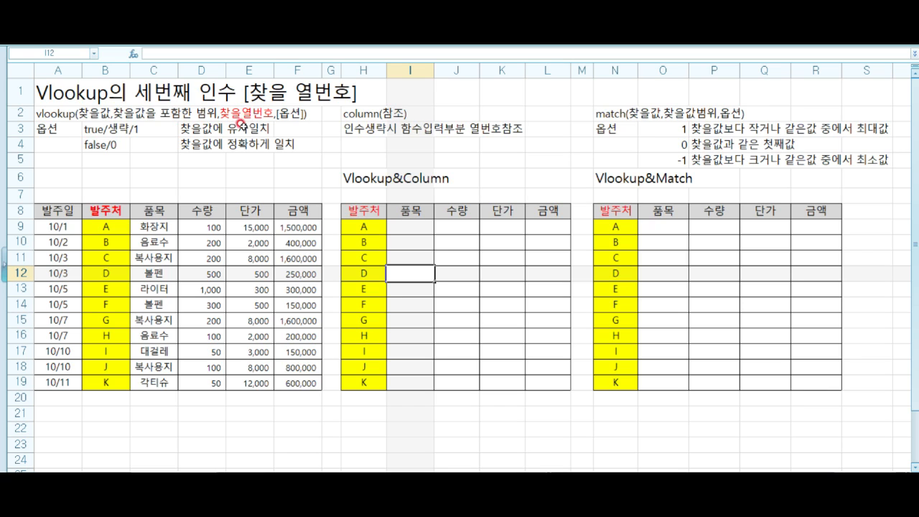
left_click(93, 130)
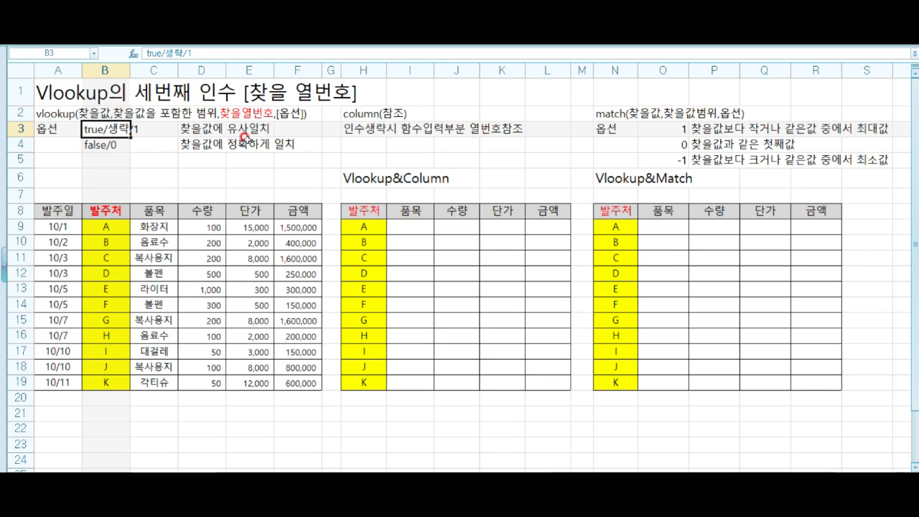
left_click(114, 142)
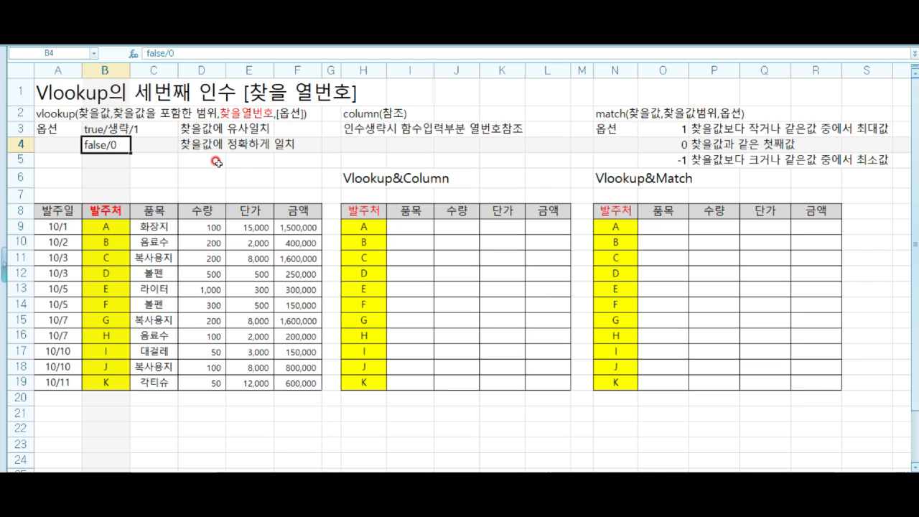
left_click_drag(100, 211, 117, 379)
left_click_drag(107, 228, 100, 380)
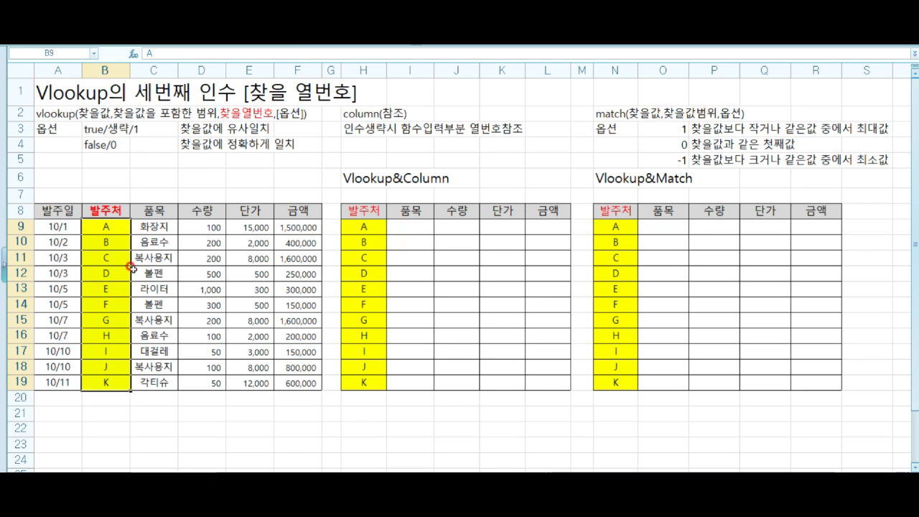
Step: Start a VLOOKUP formula in I9 with H9 as the lookup value, locking only its column as $H9
left_click(410, 226)
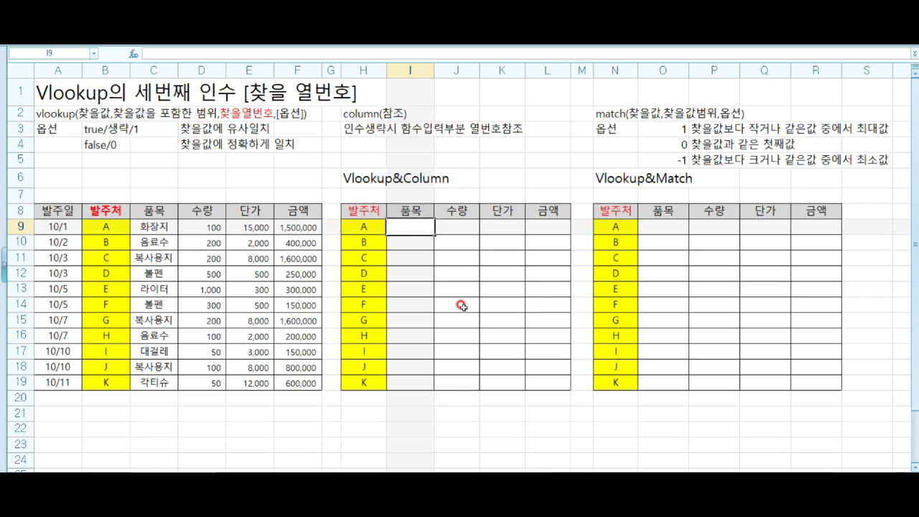
type("=vl")
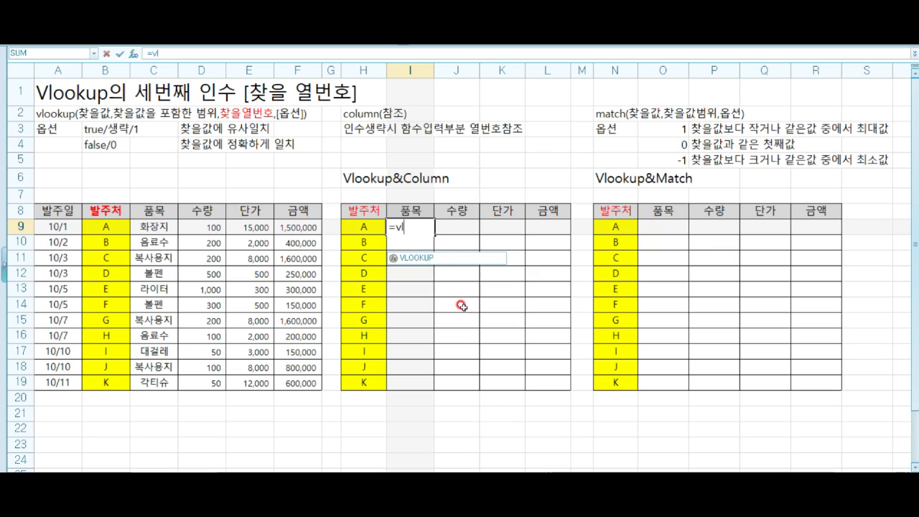
double_click(422, 257)
left_click(367, 226)
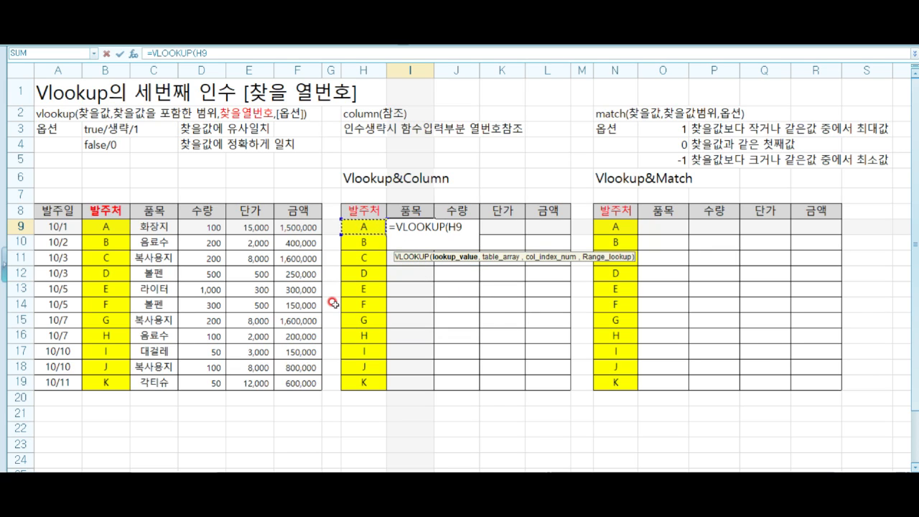
key("F4")
key("F4")
key("F4")
type(",")
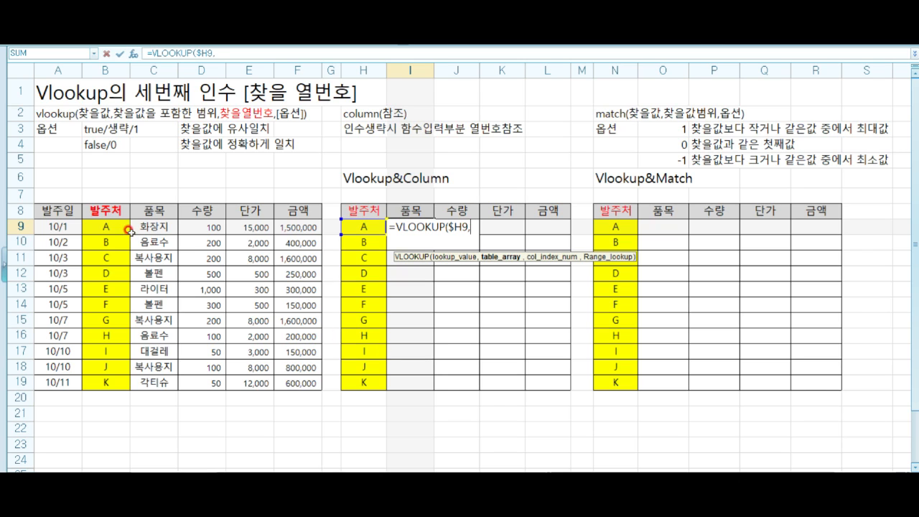
Step: Complete the I9 VLOOKUP with the absolute table range $B$9:$F$19, column index 2 and exact match 0
left_click_drag(107, 227, 282, 379)
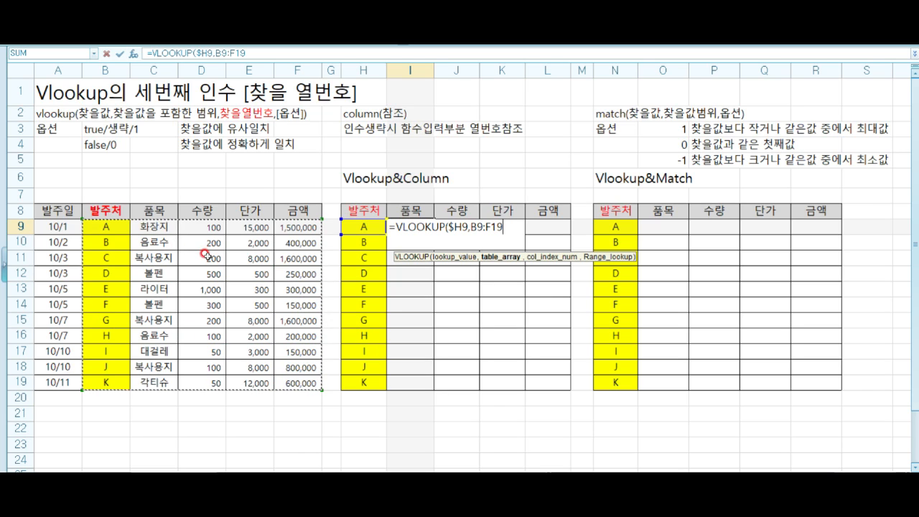
key("F4")
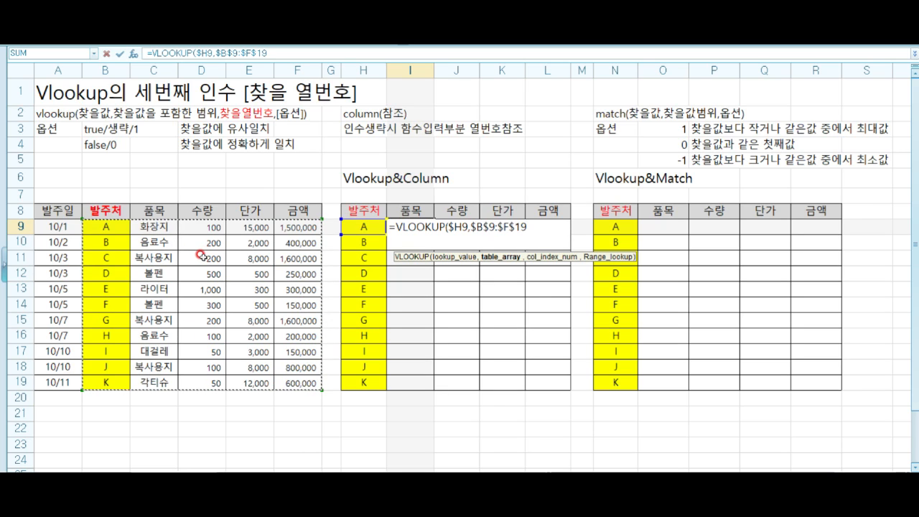
type(",")
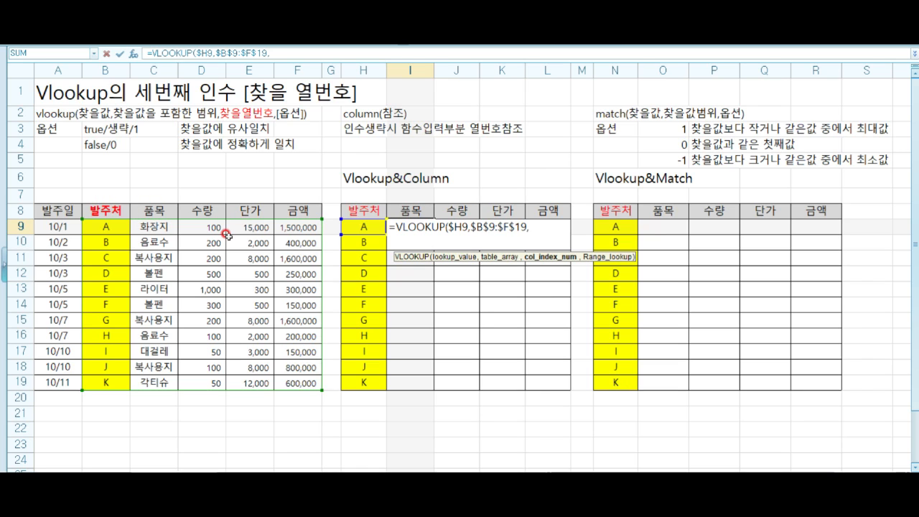
type(",0)")
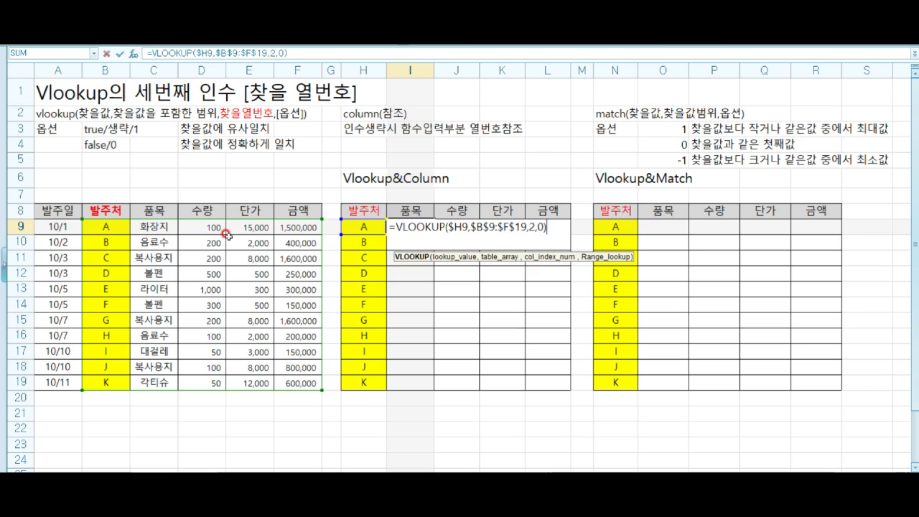
key("Return")
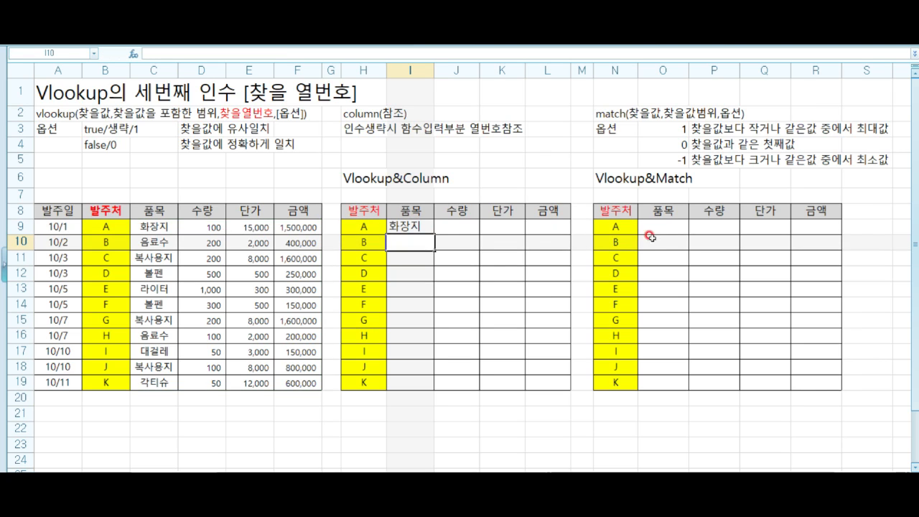
left_click(415, 227)
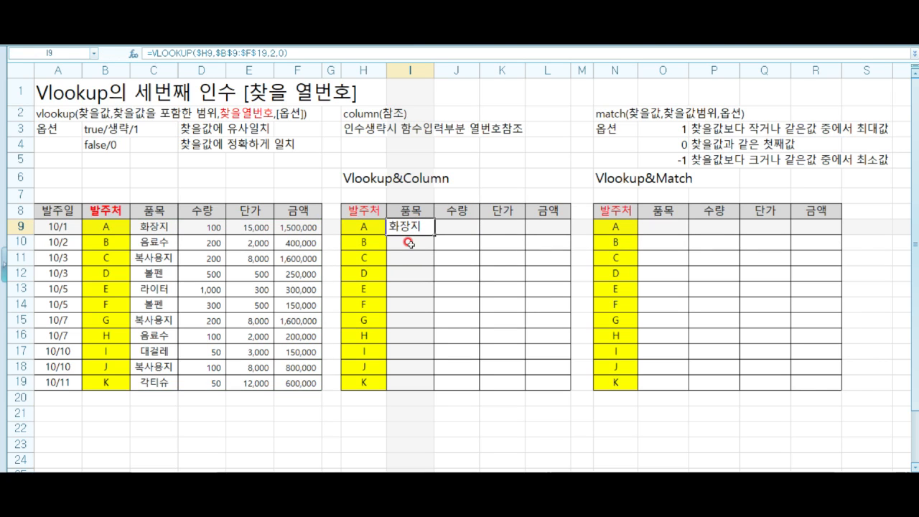
Step: Number the source table's columns 1 to 5 in cells B7:F7, above 발주처 through 금액
left_click(118, 194)
type("1")
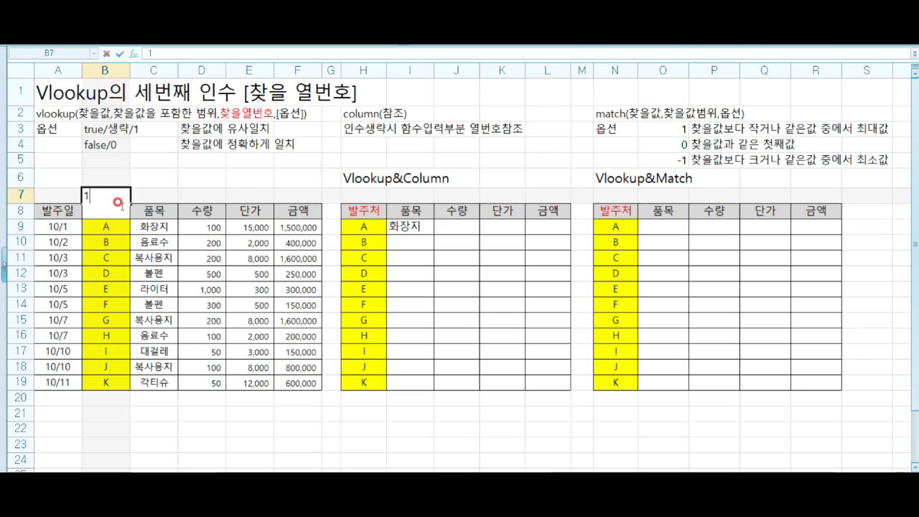
key("Tab")
left_click(115, 198)
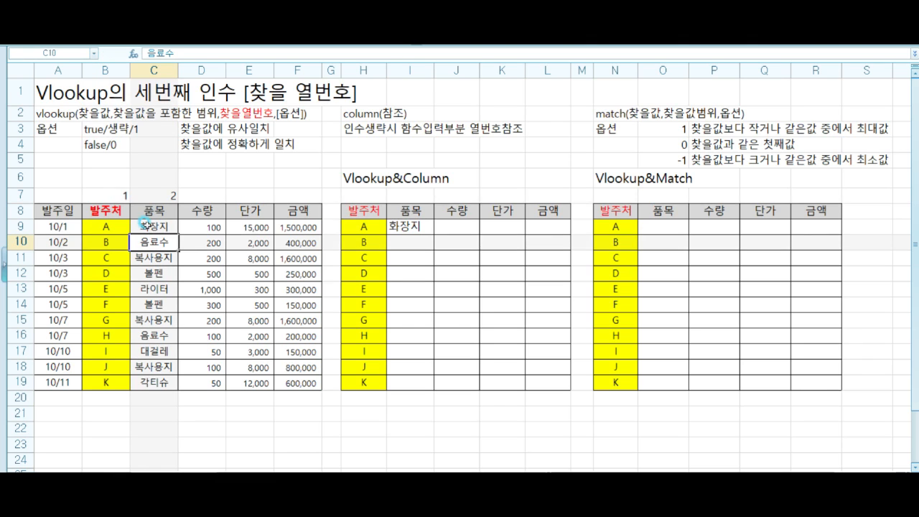
left_click_drag(130, 202, 305, 197)
left_click(163, 197)
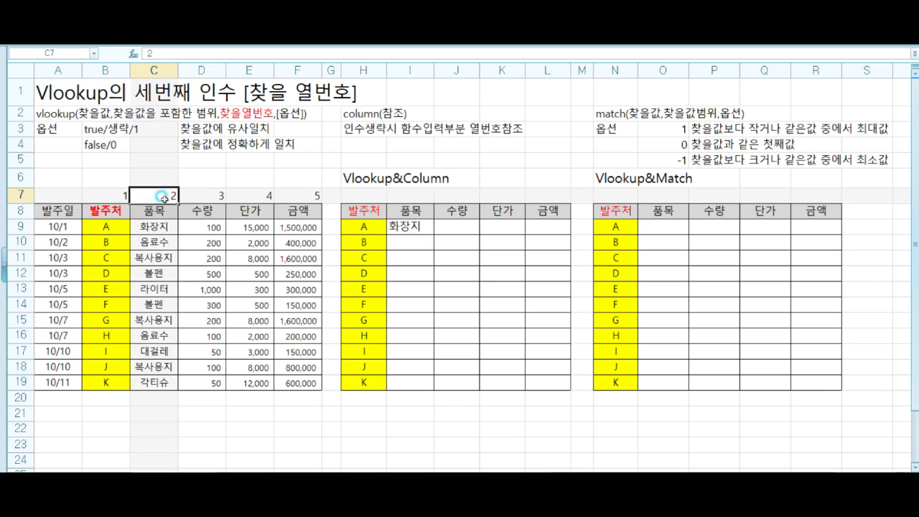
left_click(201, 195)
left_click(263, 195)
left_click(297, 194)
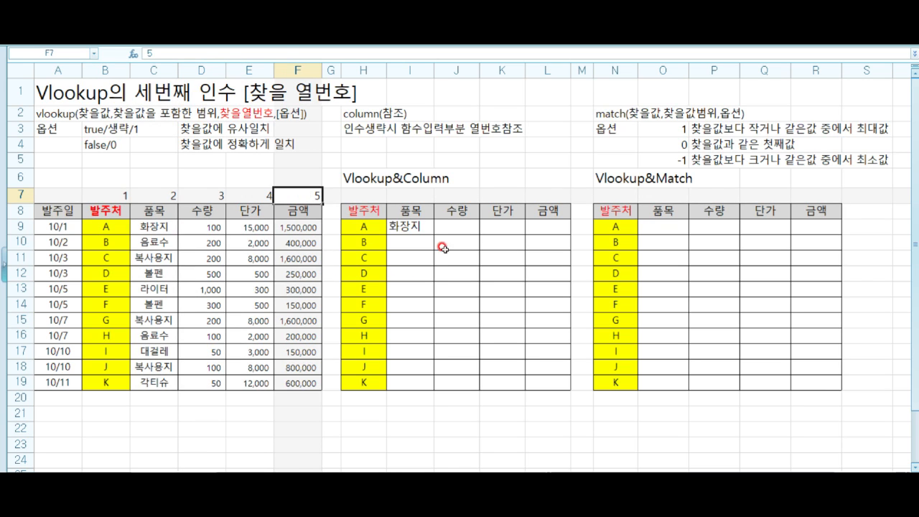
Step: Fill the VLOOKUP formula from I9 down to I19 and across to L9
left_click(413, 224)
left_click_drag(433, 234, 429, 370)
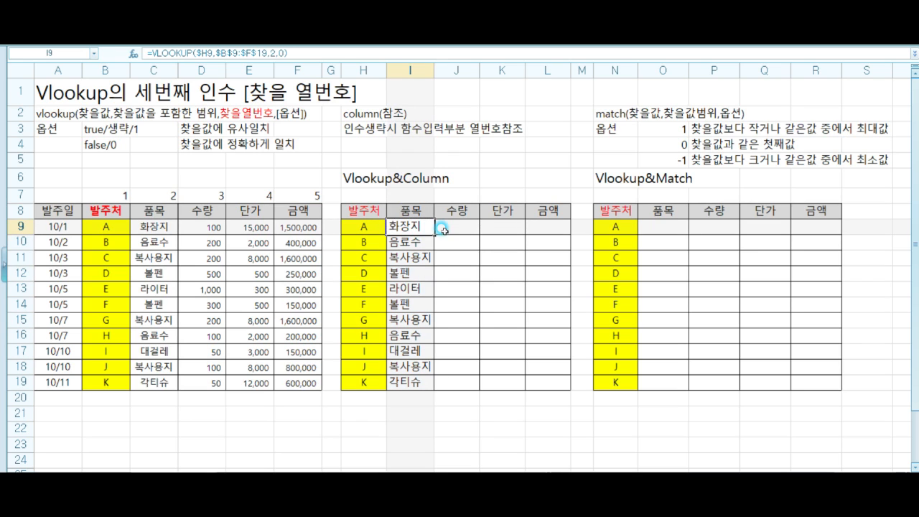
left_click(474, 235)
left_click(410, 226)
left_click_drag(434, 234, 547, 233)
Step: Set the column index in the J9 VLOOKUP formula to 3 for the 수량 column
left_click(447, 228)
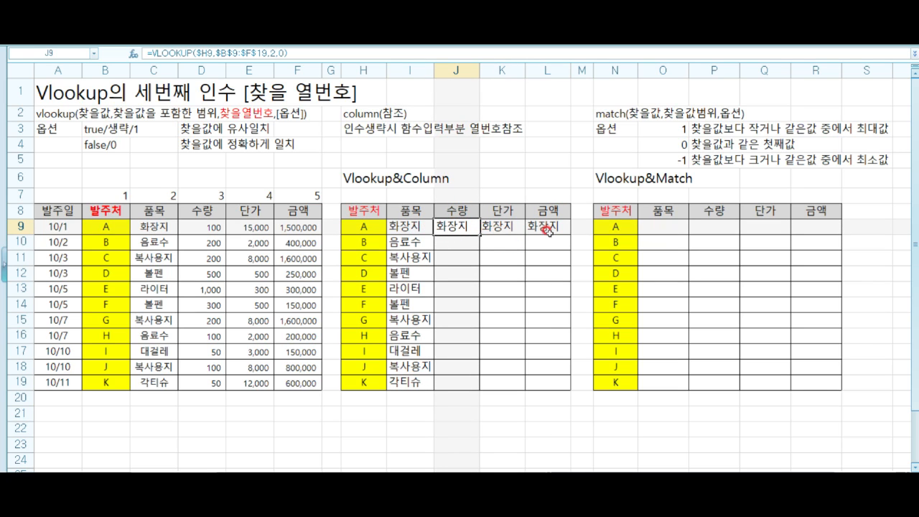
left_click(275, 53)
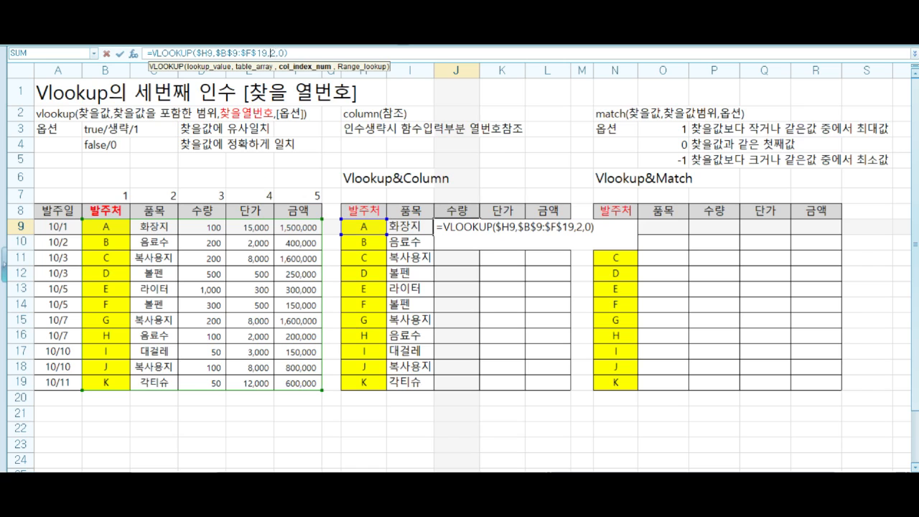
key("Delete")
type("3")
key("Return")
Step: Set the column index in the K9 VLOOKUP formula to 4 for the 단가 column
left_click(497, 224)
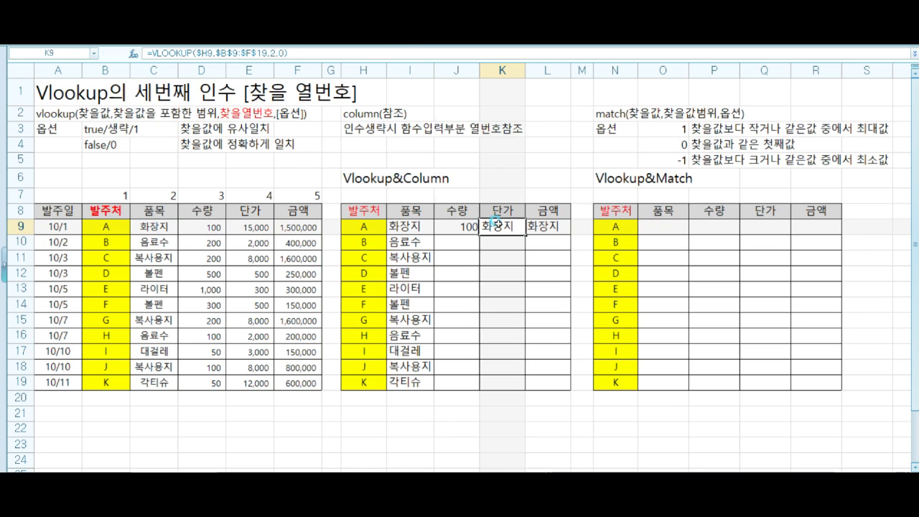
left_click(276, 52)
key("BackSpace")
type("4")
key("Return")
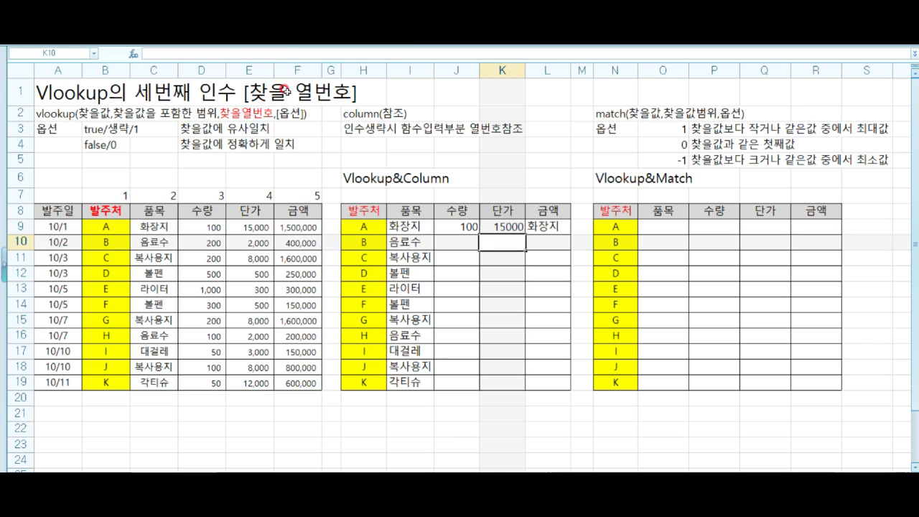
Step: Set the column index in the L9 VLOOKUP formula to 5 for the 금액 column
left_click(530, 221)
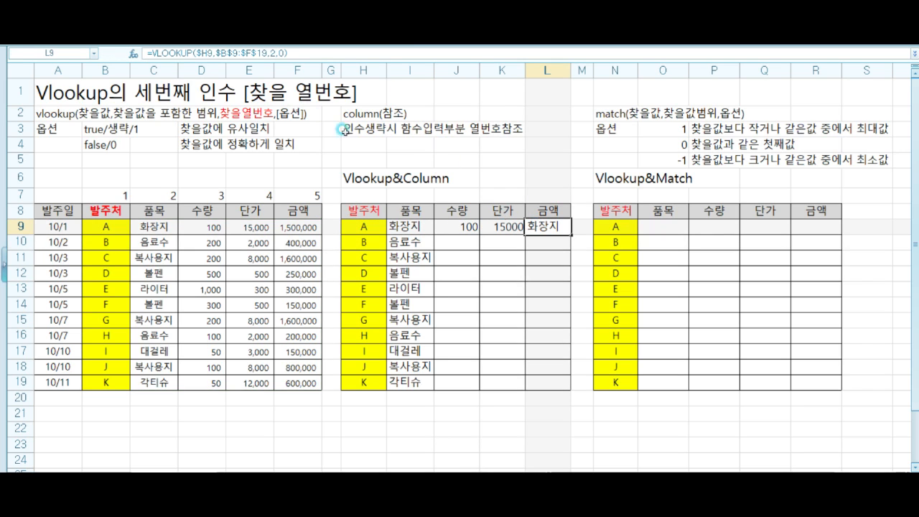
left_click(273, 52)
key("BackSpace")
type("5")
key("Return")
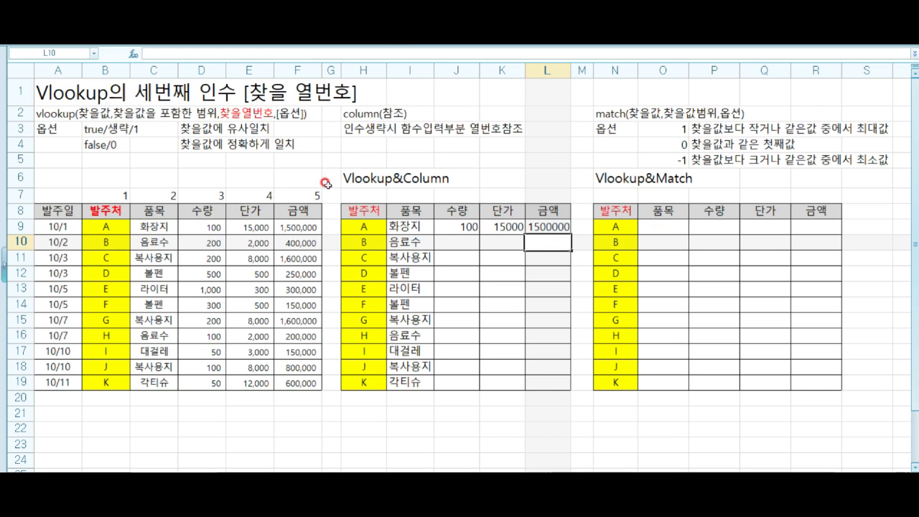
Step: Clear the edited formulas in J9:L9 and refill them with the VLOOKUP formula from I9
left_click_drag(466, 228, 543, 228)
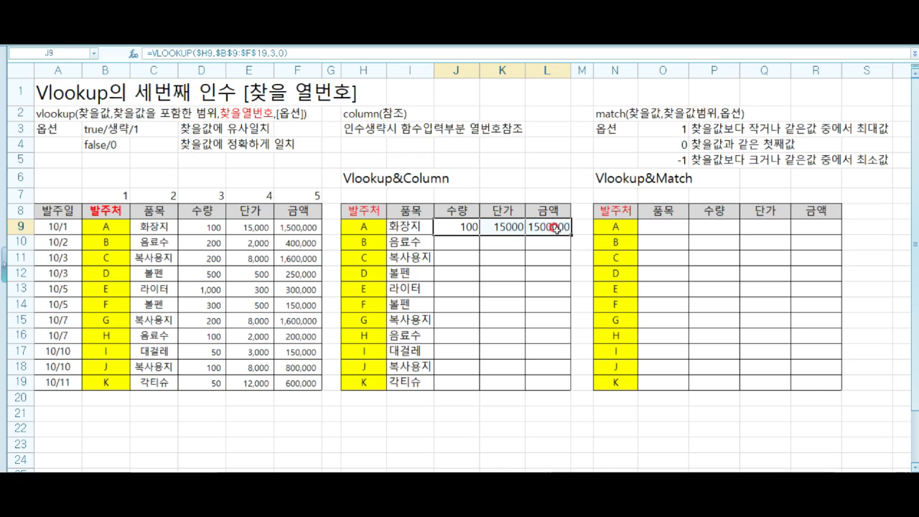
key("Delete")
left_click(425, 227)
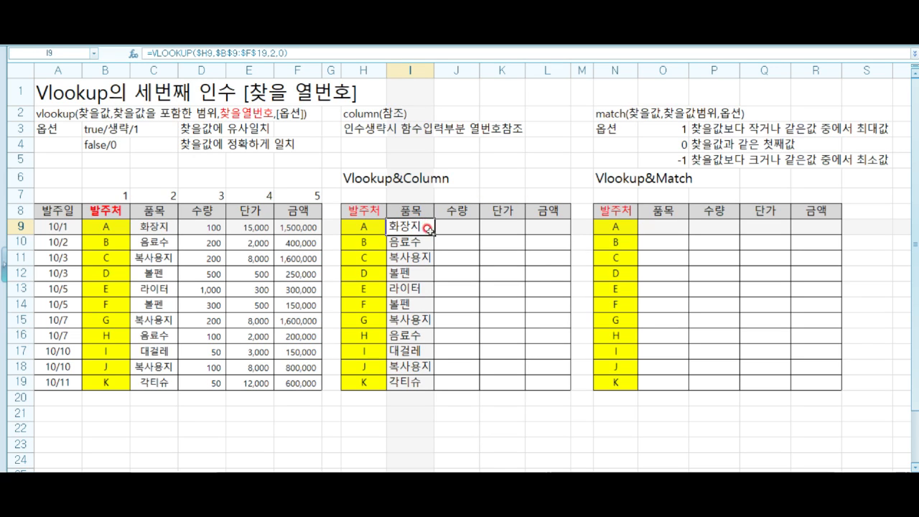
left_click_drag(433, 234, 529, 229)
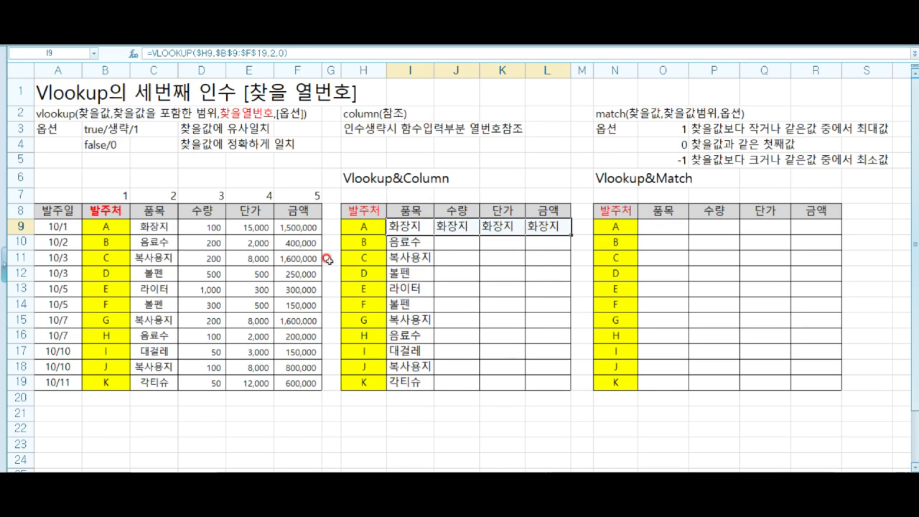
Step: Enter the formula =COLUMN(B5) in cell H5
left_click(372, 156)
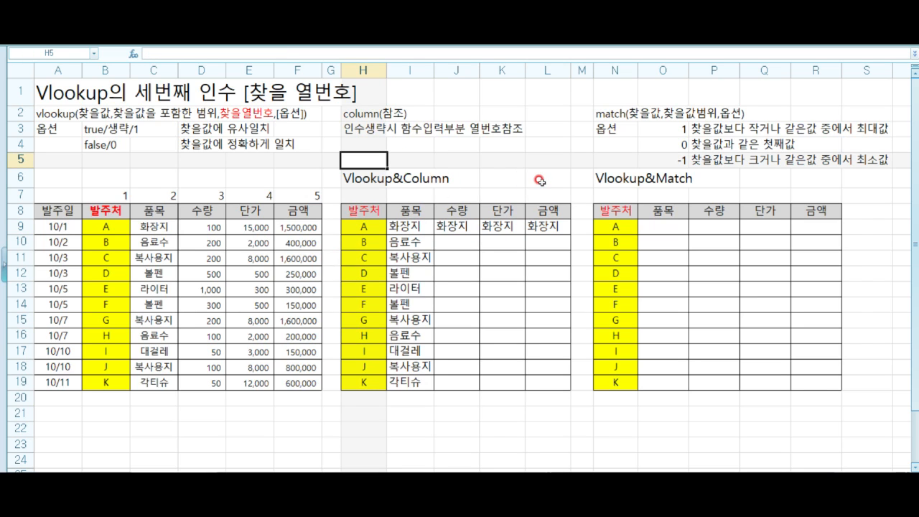
type("=col")
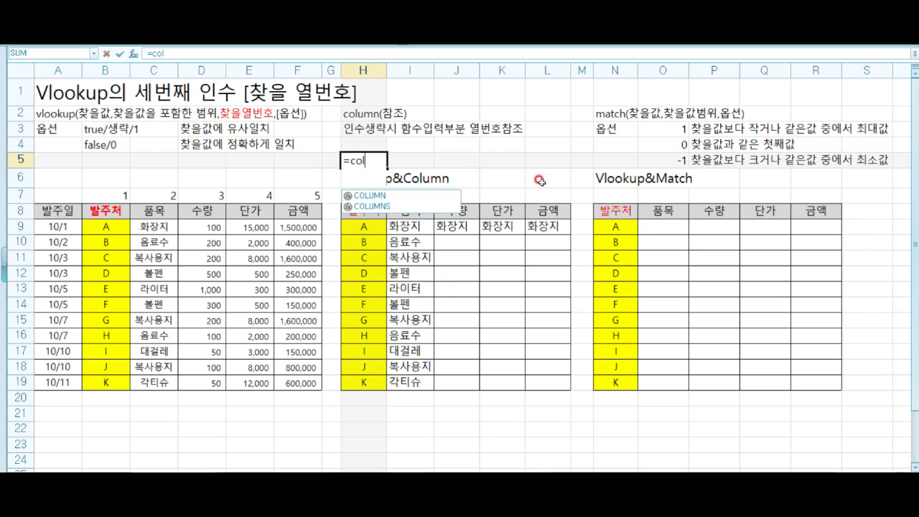
double_click(378, 196)
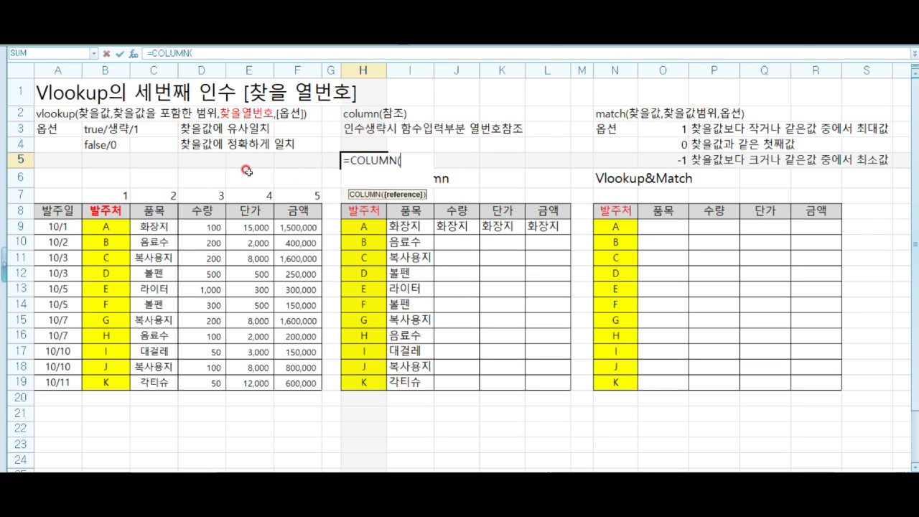
left_click(112, 159)
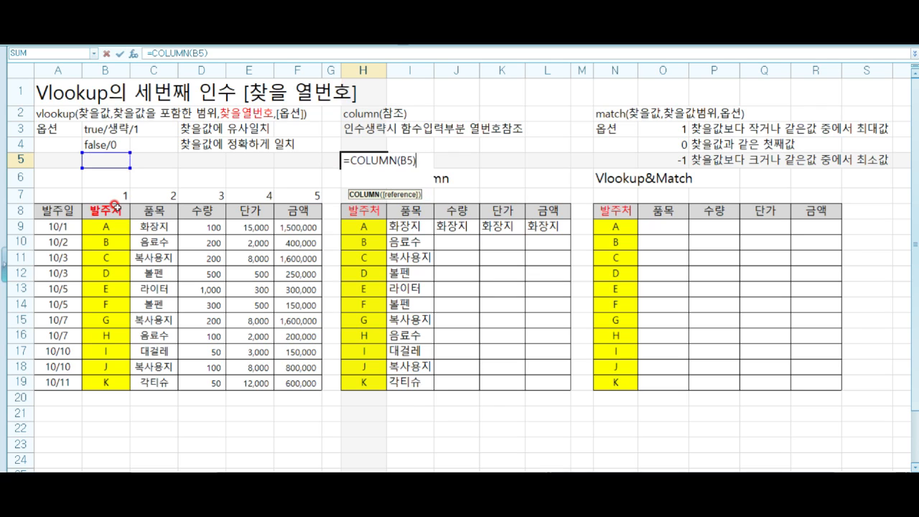
key("Return")
left_click(349, 160)
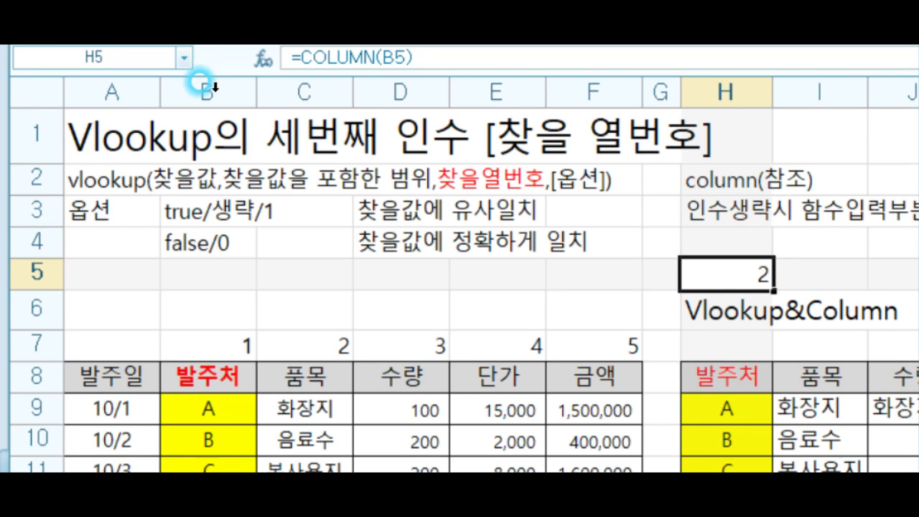
Step: Remove the B5 reference from the H5 formula, leaving =COLUMN()
left_click(406, 58)
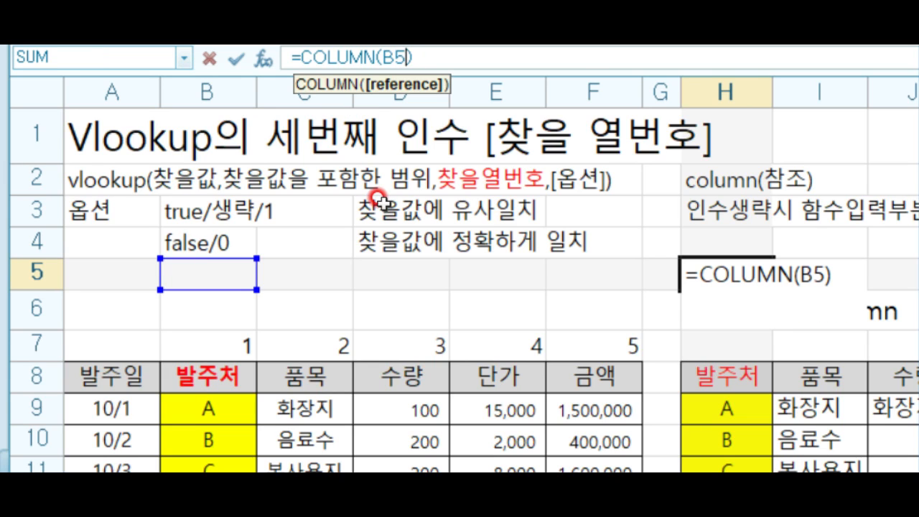
key("BackSpace")
key("BackSpace")
key("Return")
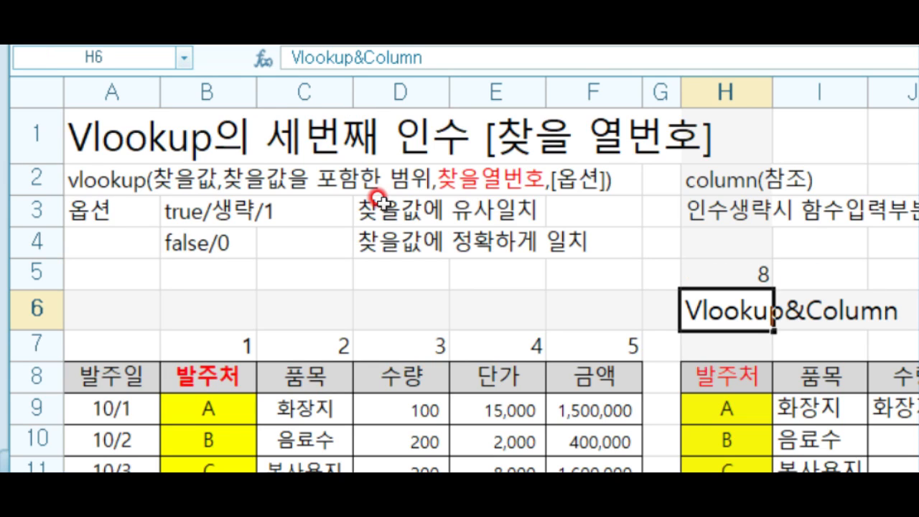
left_click(700, 273)
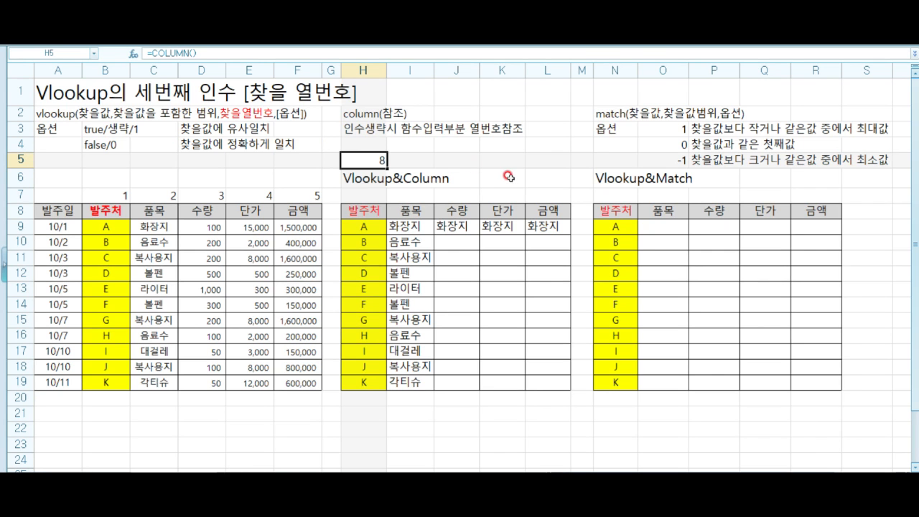
Step: Enter the formula =COLUMN() in cell I7 above the 품목 header of the Vlookup&Column table
left_click(505, 175)
left_click(801, 351)
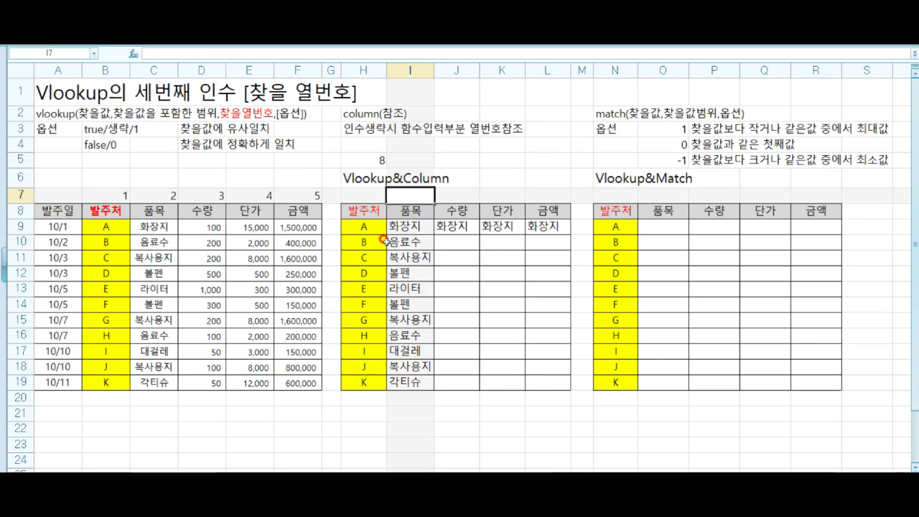
type("=col")
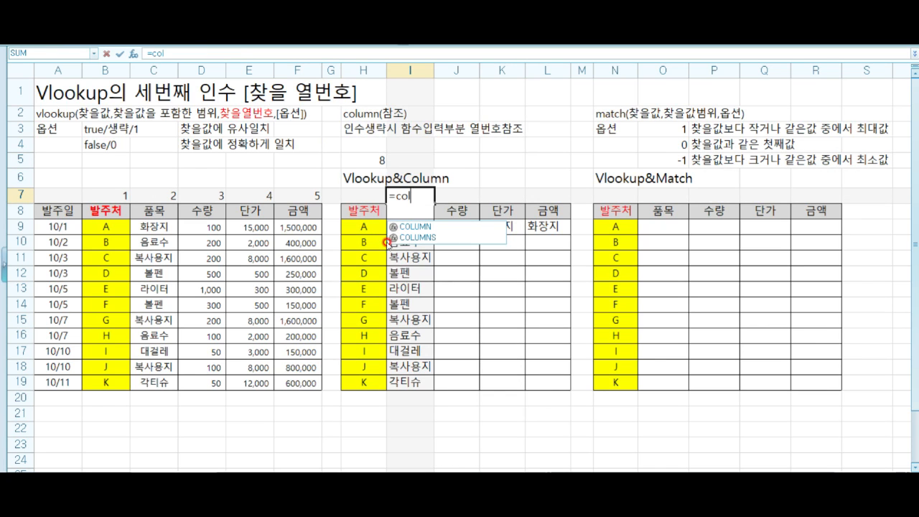
double_click(443, 226)
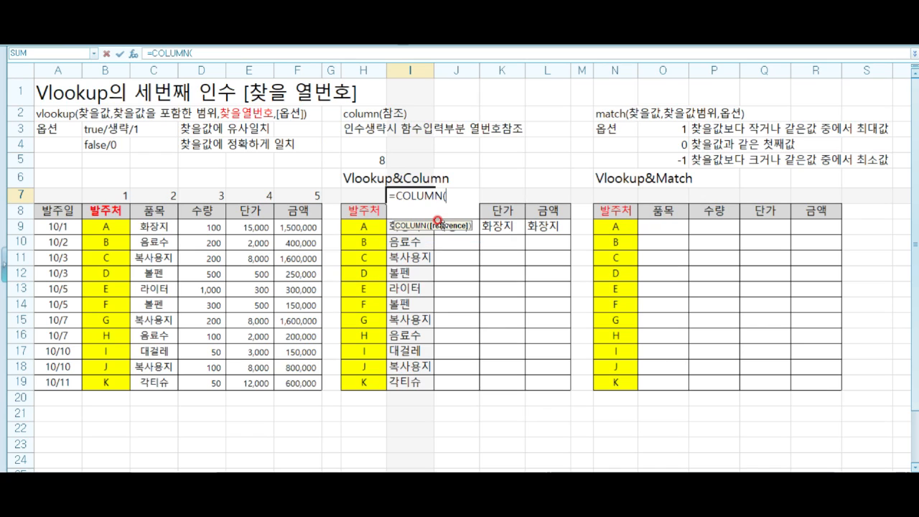
key("Return")
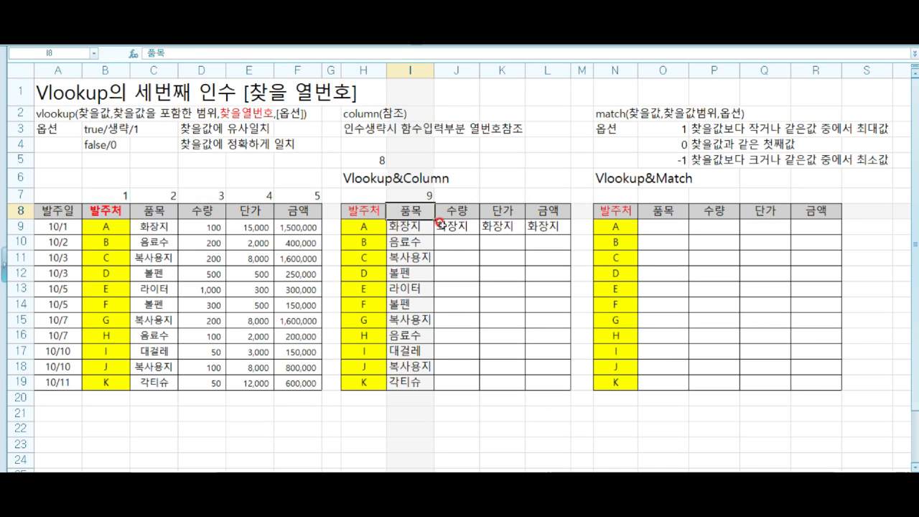
Step: Fill the COLUMN formula from I7 across to L7
left_click(426, 200)
left_click(436, 201)
left_click(423, 198)
left_click_drag(433, 203, 567, 200)
Step: Compare the COLUMN results in I7:L7 with the source table's column index numbers in C7:F7
left_click(414, 195)
left_click(460, 195)
left_click(501, 195)
left_click(549, 194)
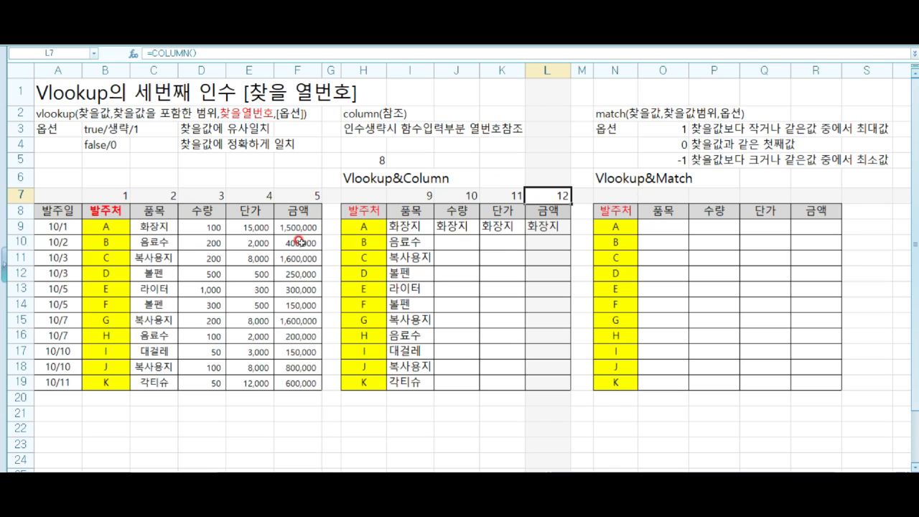
left_click(396, 227)
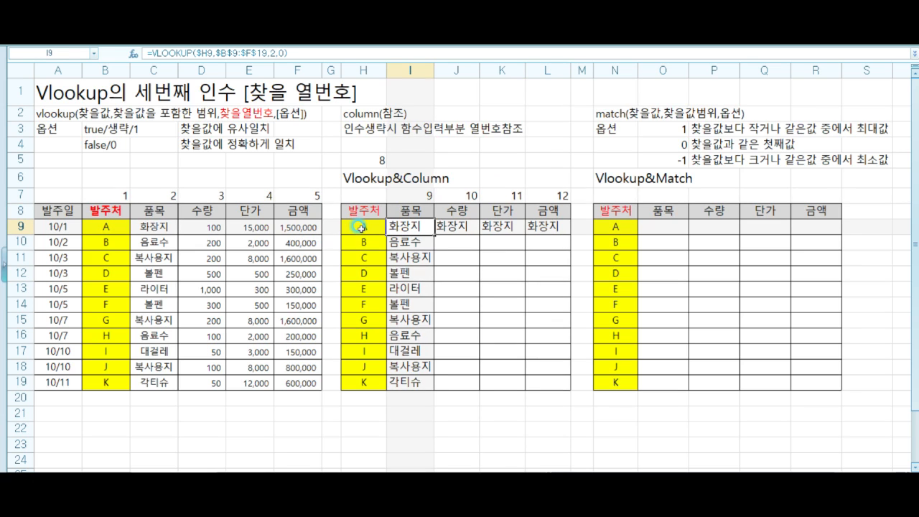
left_click(153, 196)
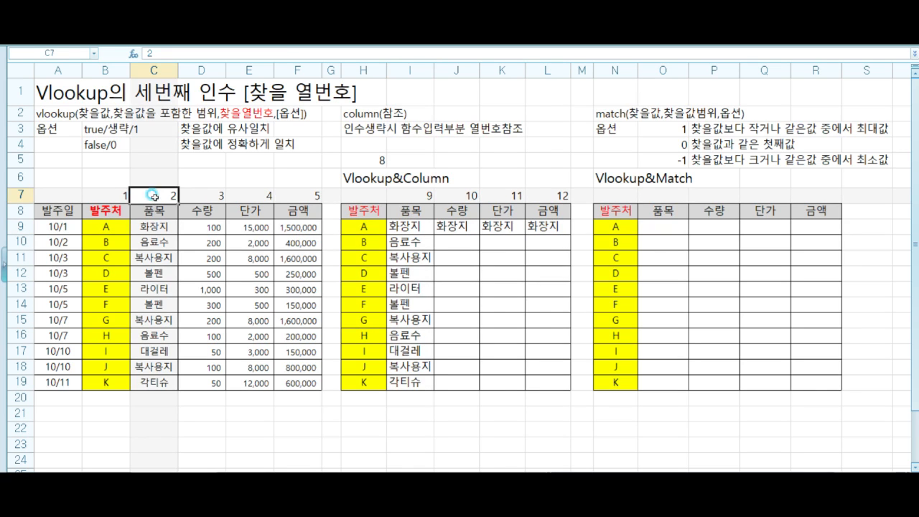
left_click(211, 193)
left_click(267, 194)
left_click(285, 194)
left_click(415, 195)
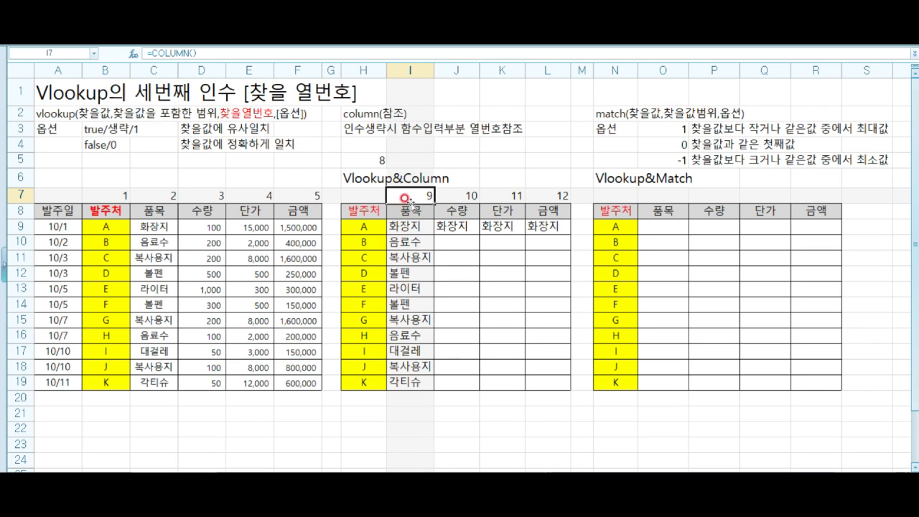
Step: Replace the column index in the I9 VLOOKUP formula with COLUMN()-7
left_click(404, 228)
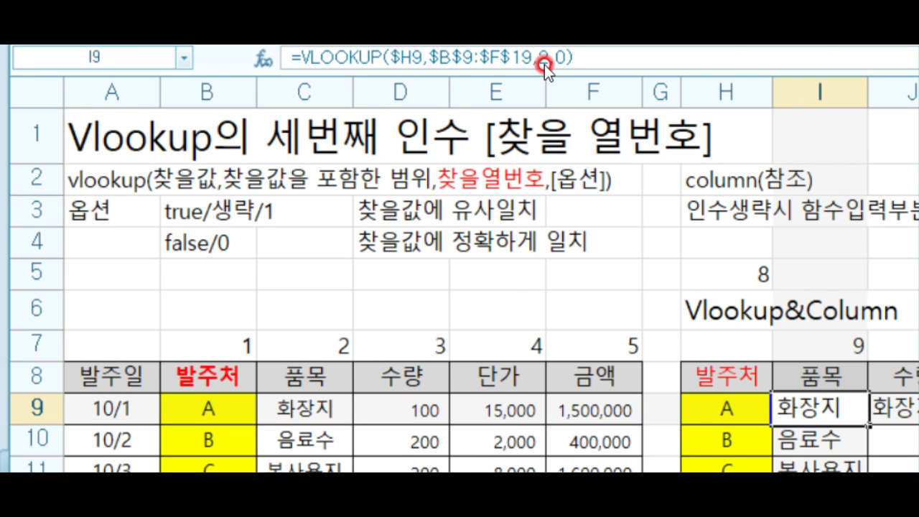
left_click(529, 56)
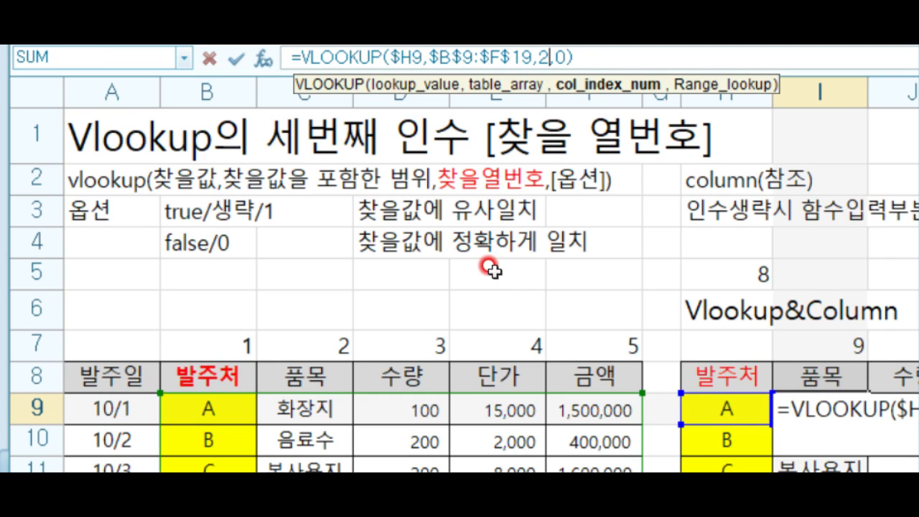
key("BackSpace")
type("c")
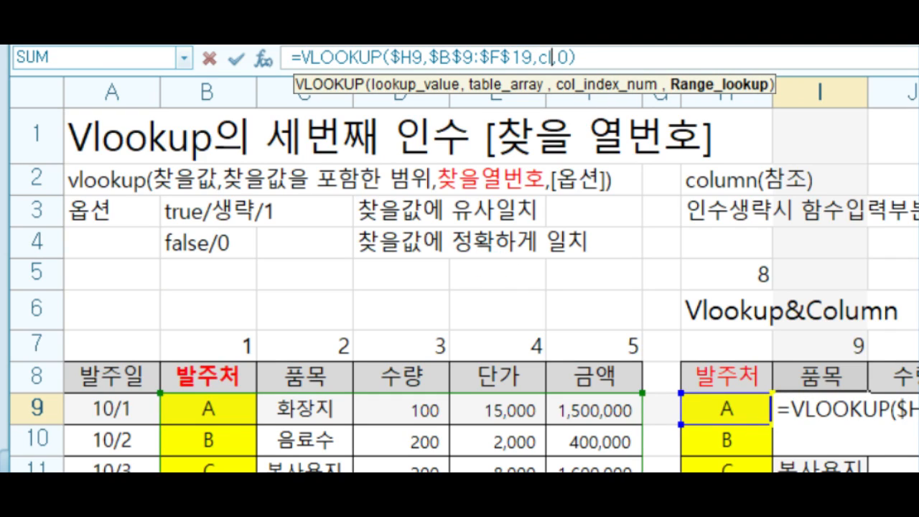
type("olumn")
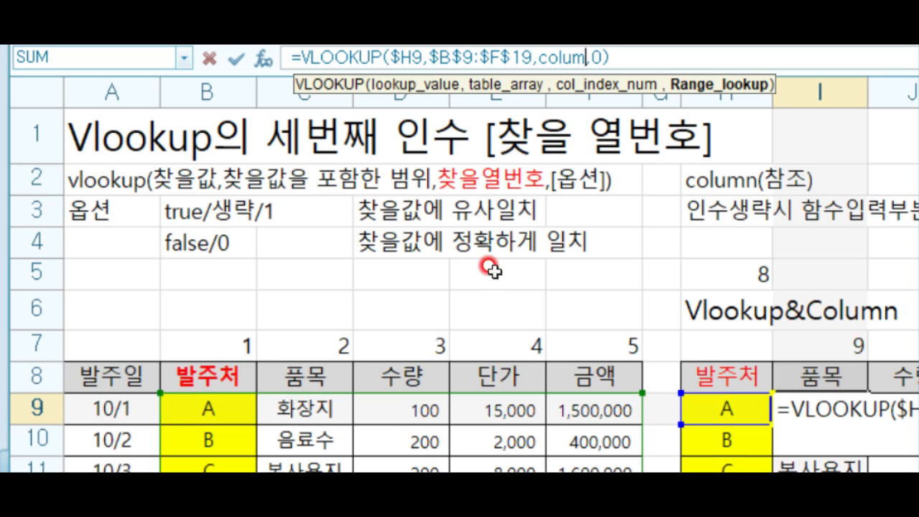
type("()-7")
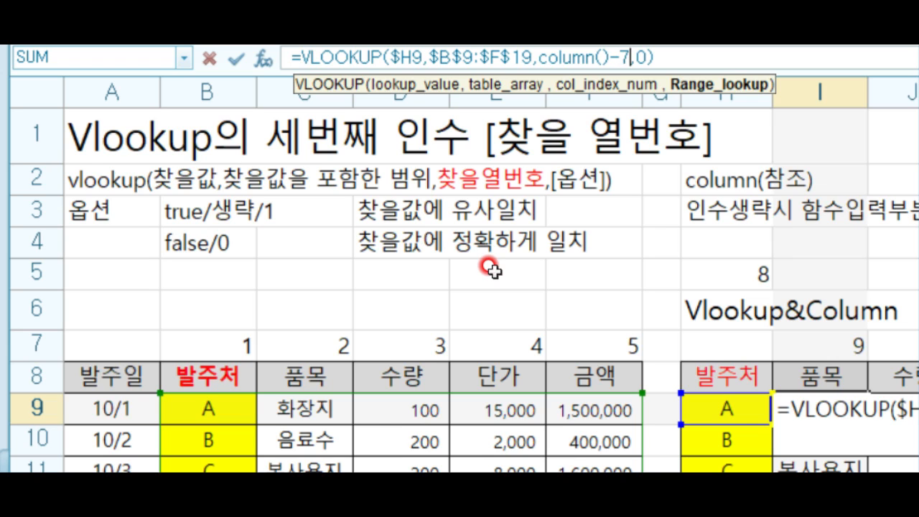
key("Return")
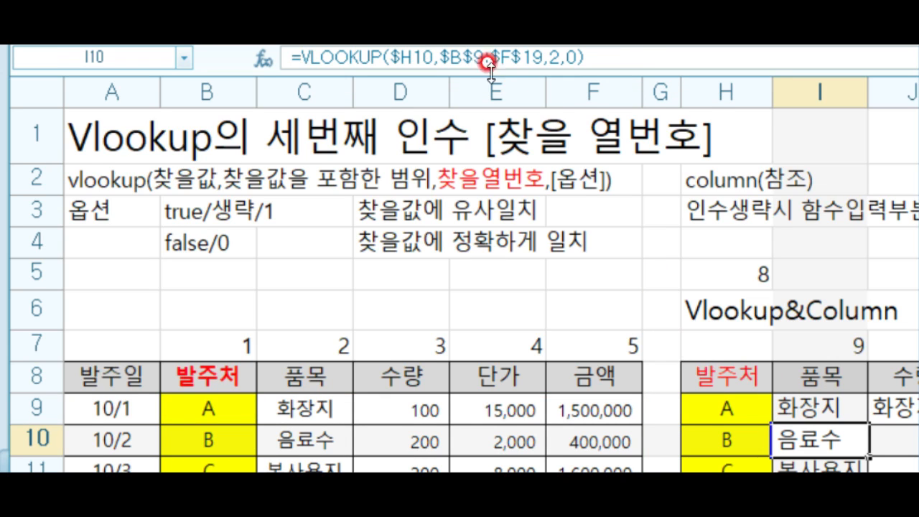
Step: Fill the I9 VLOOKUP formula across to column L and down to row 19
left_click(816, 406)
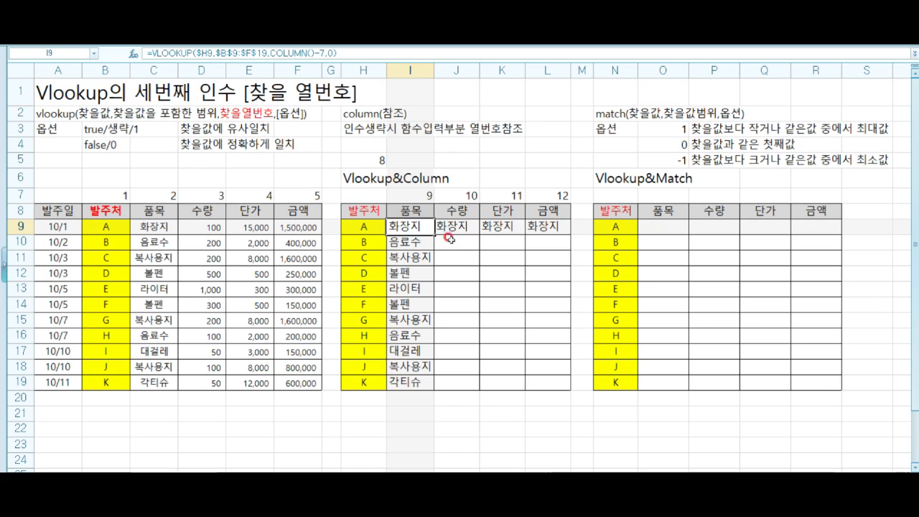
left_click(849, 412)
left_click_drag(433, 232, 562, 382)
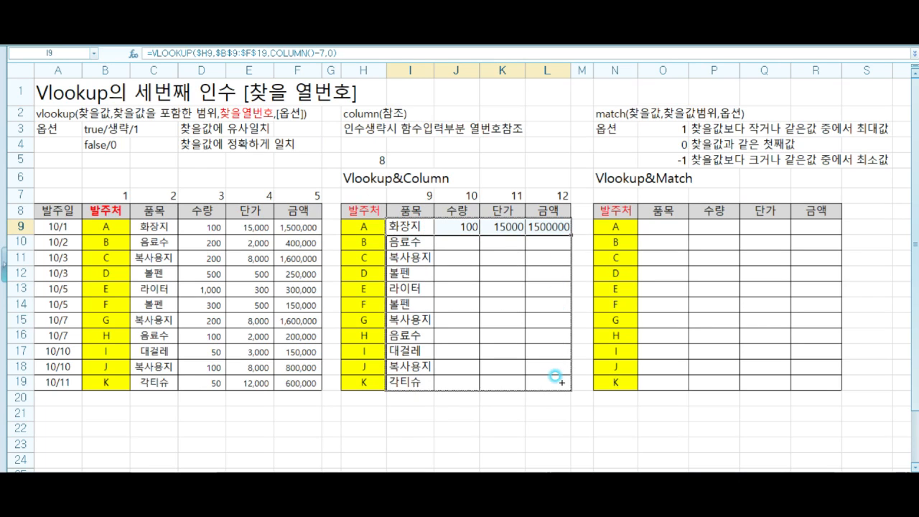
left_click_drag(415, 226, 539, 382)
Step: Check the filled formula in J9 and compare the column numbers in J7 and K7 with the indexes in D7 and E7
left_click(437, 226)
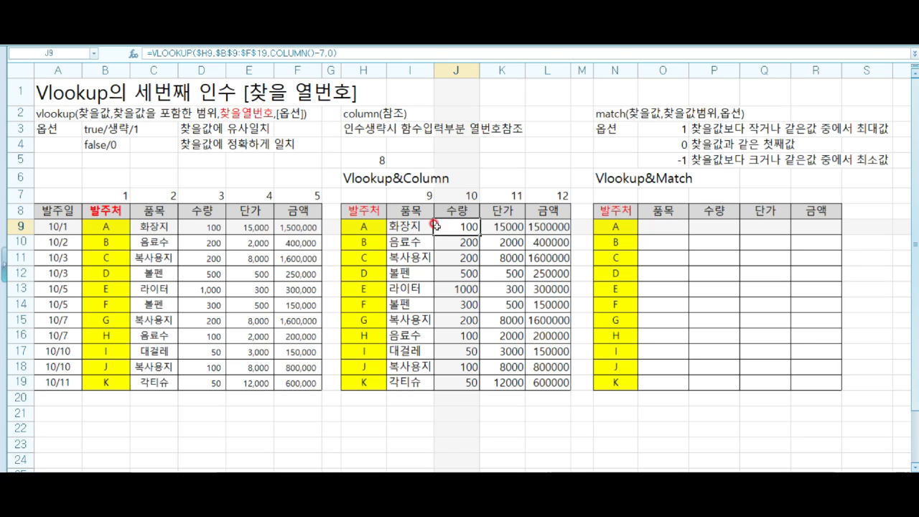
left_click(457, 194)
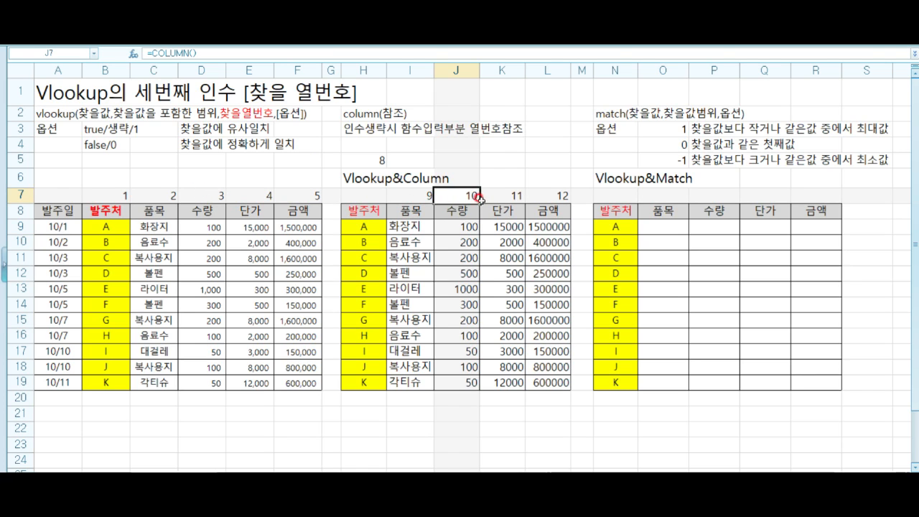
left_click(211, 196)
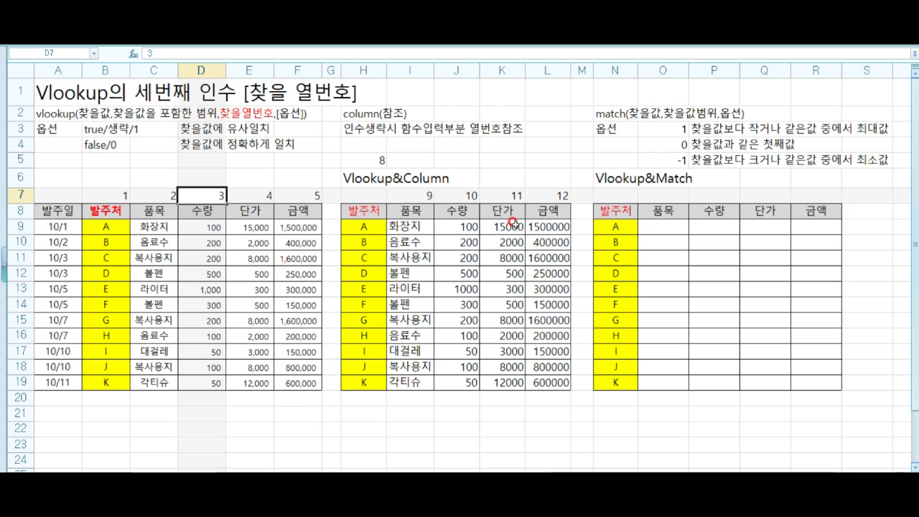
left_click(514, 195)
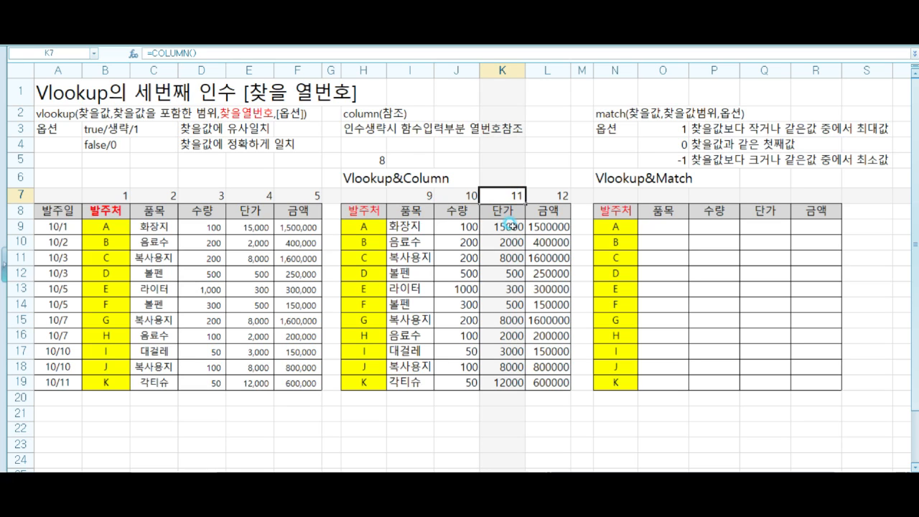
left_click(251, 191)
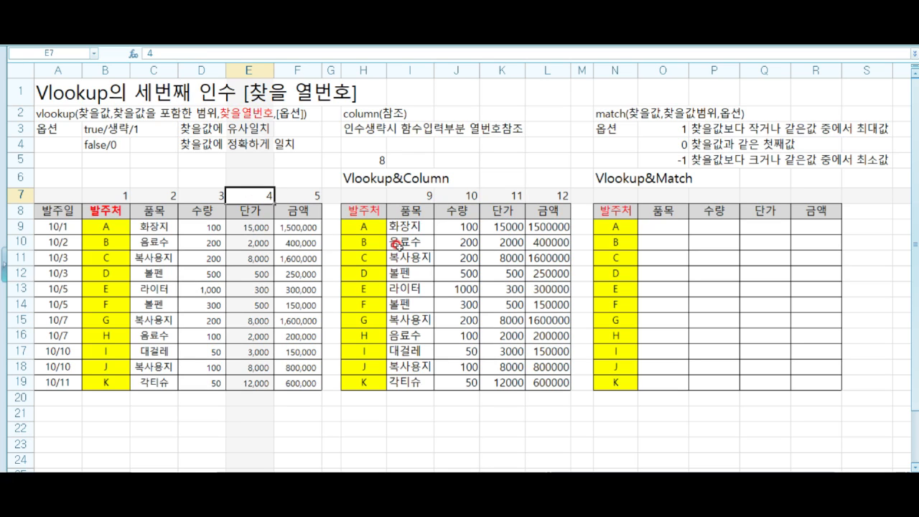
left_click_drag(407, 225, 532, 382)
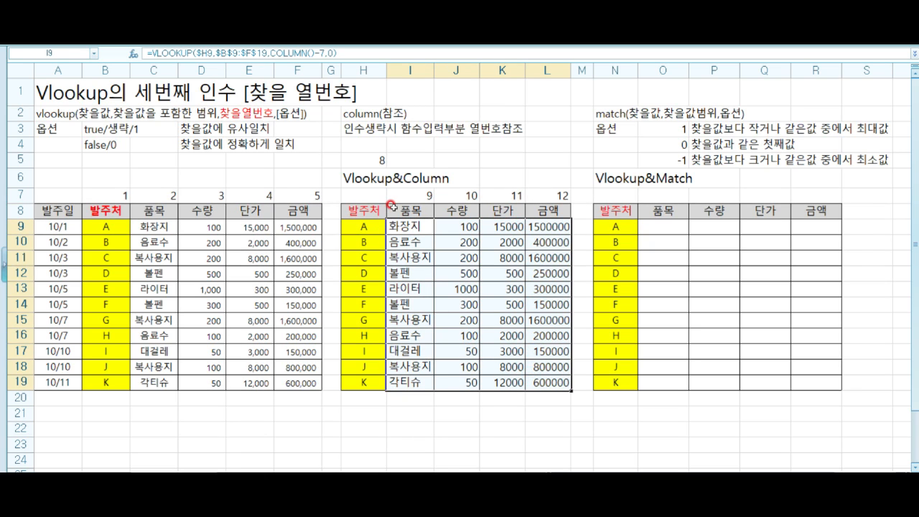
Step: Compare the header order of the source table in C8:F8 with the Vlookup&Column headers in I8:L8
left_click(373, 159)
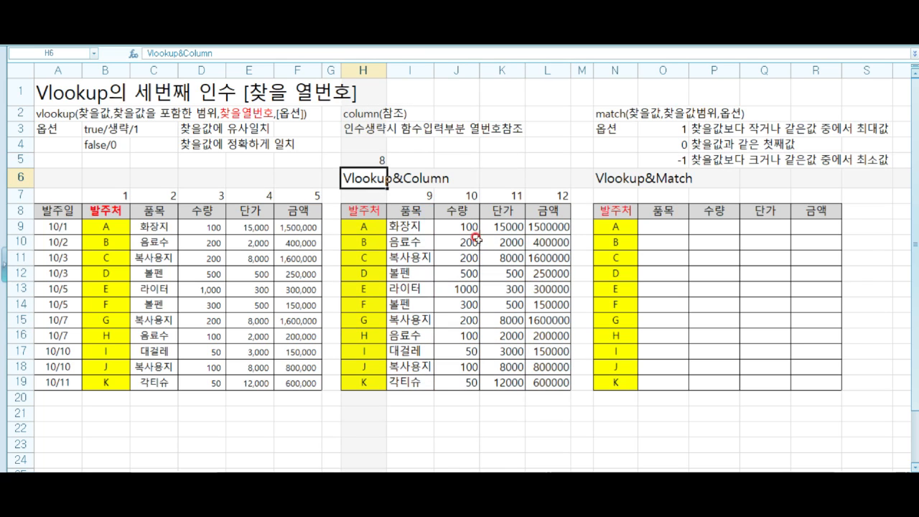
left_click(416, 210)
left_click_drag(144, 211, 297, 210)
left_click_drag(417, 210, 541, 210)
left_click(424, 209)
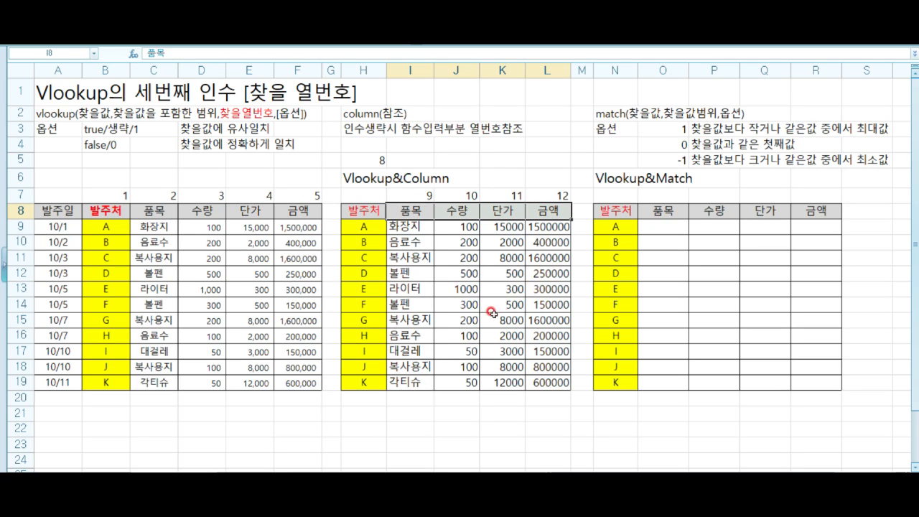
left_click(365, 172)
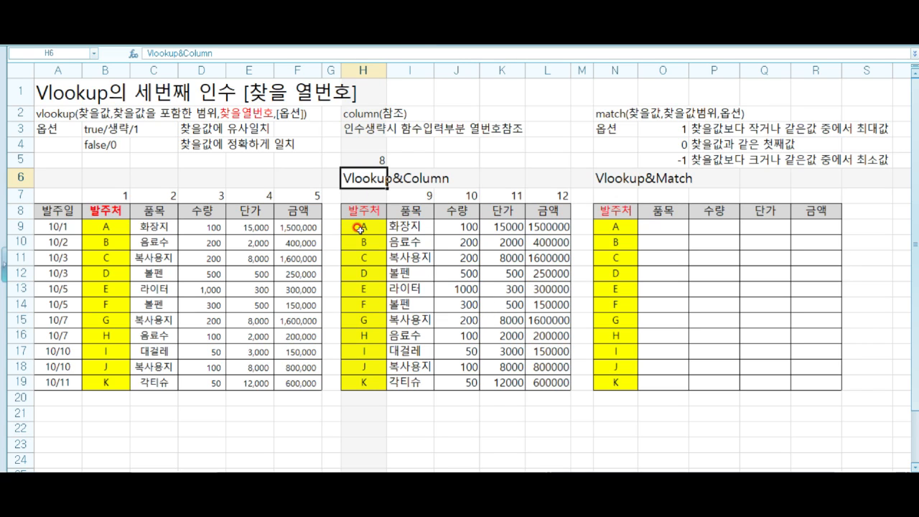
Step: Swap the first two Vlookup&Match headers by entering 수량 in O8 and 품목 in P8
left_click(664, 210)
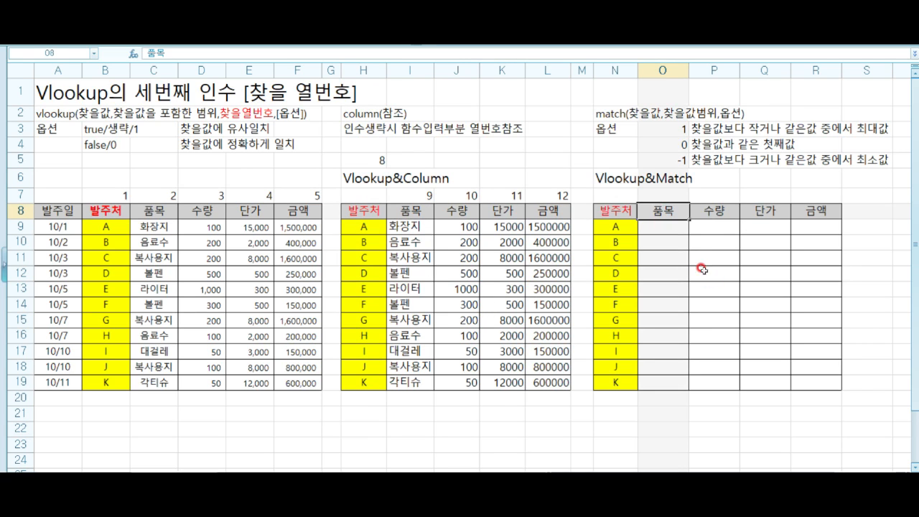
left_click(718, 208)
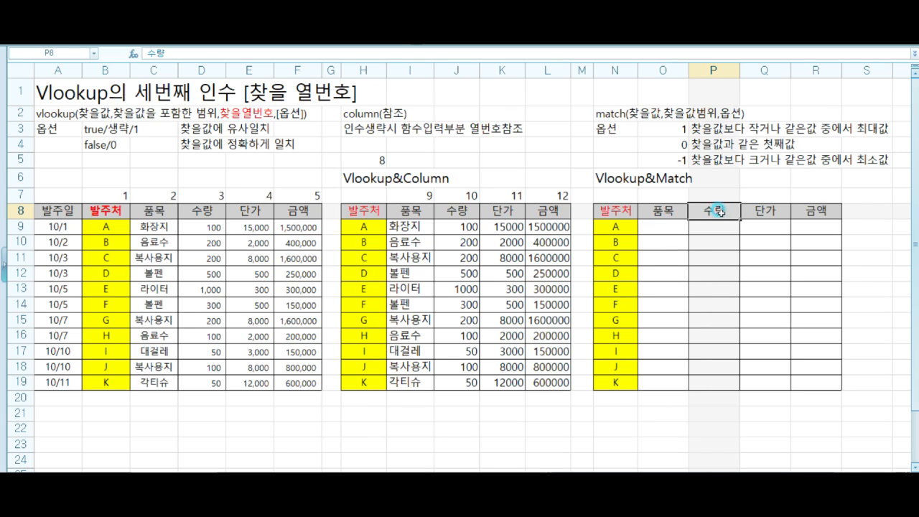
left_click(662, 212)
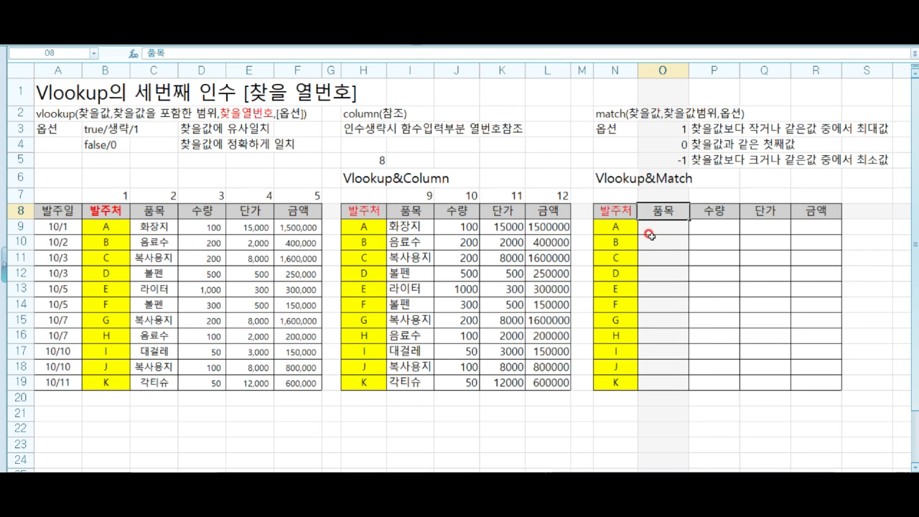
type("tn")
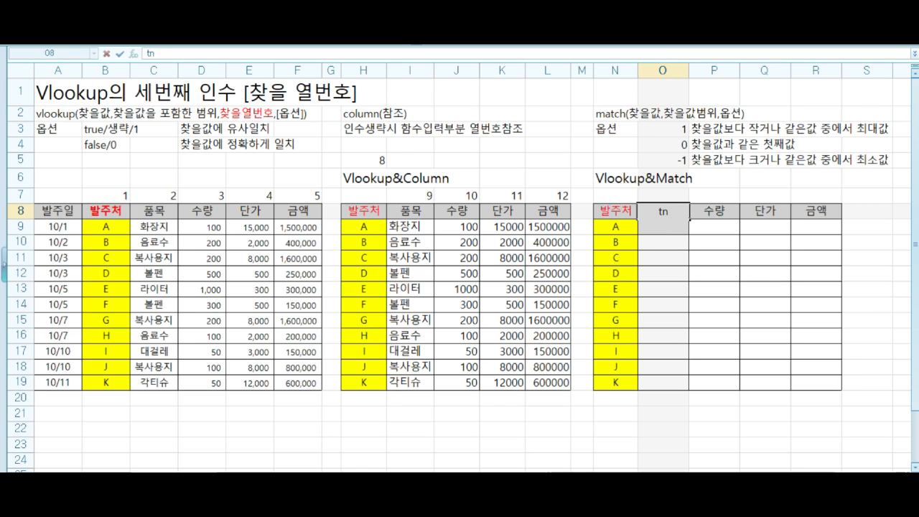
type("fid")
key("Tab")
type("vnaahr")
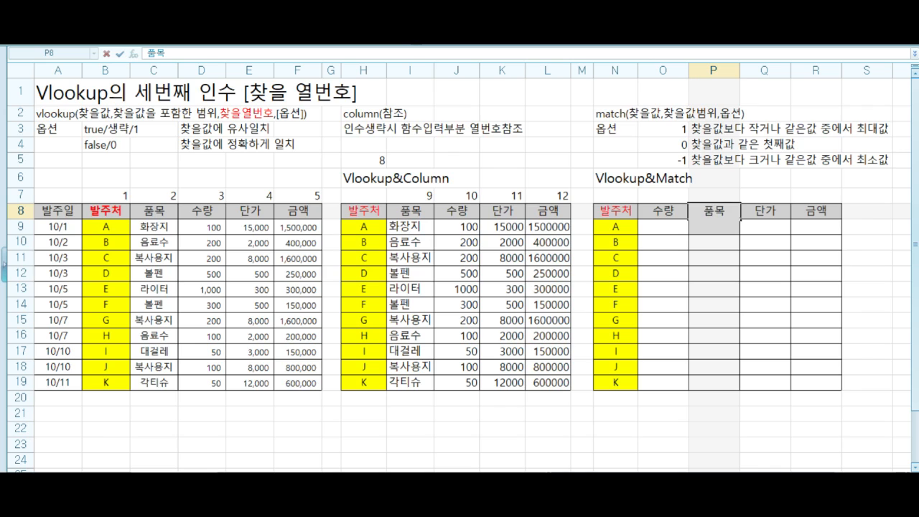
key("Return")
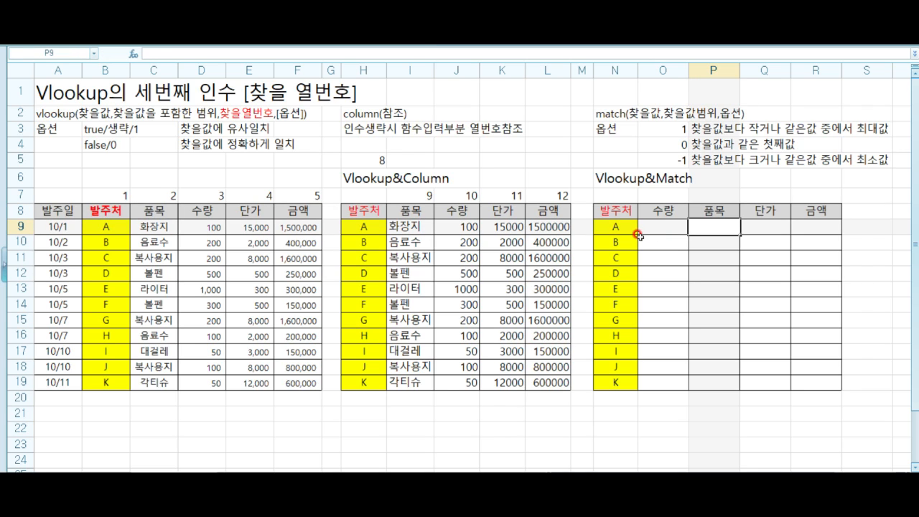
Step: Copy the 품목 and 수량 headers from I8:J8 into O8:P8 of the Vlookup&Match table
left_click_drag(457, 210, 430, 214)
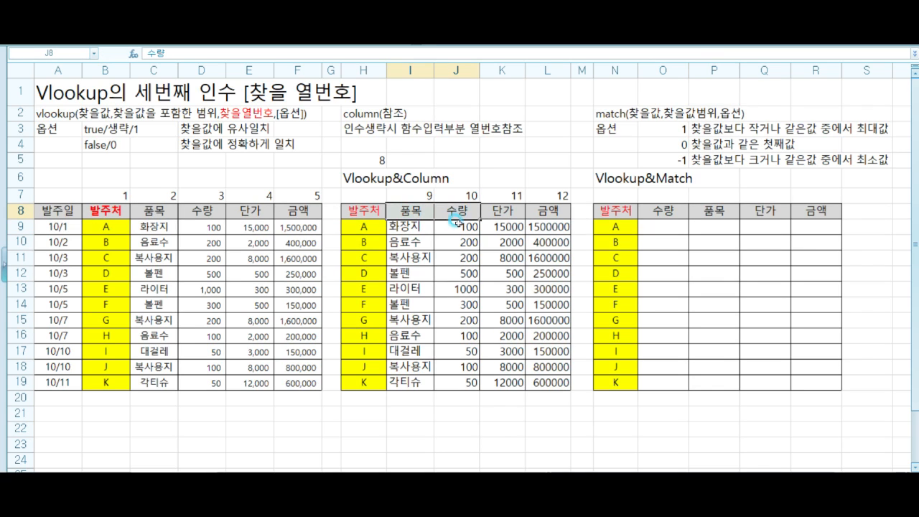
key("ctrl+c")
left_click(663, 208)
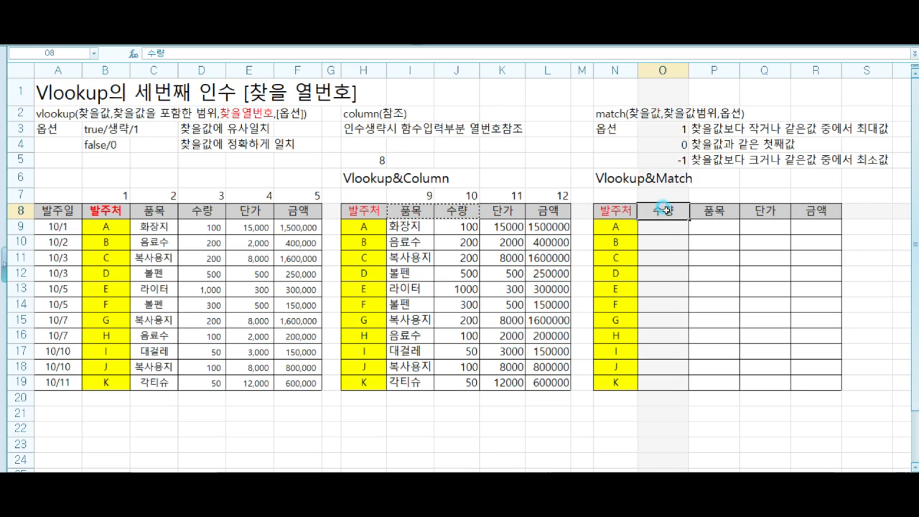
key("Return")
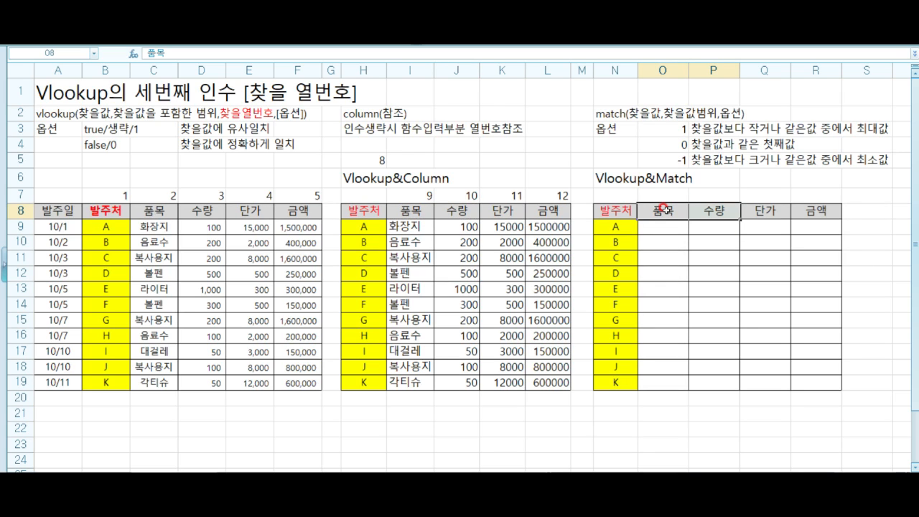
left_click(714, 240)
left_click(650, 208)
left_click(698, 208)
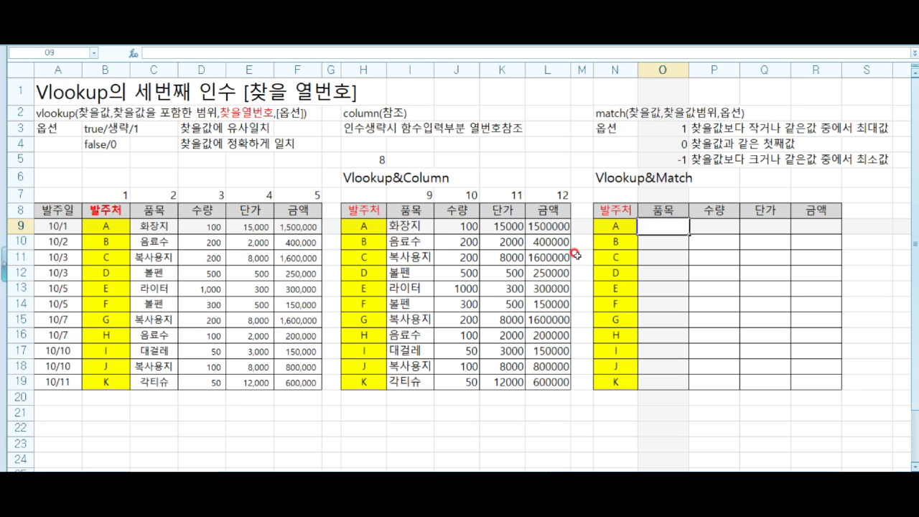
Step: Start a VLOOKUP formula in O9 with N9 as the lookup value, locking only its column as $N9
left_click(663, 223)
type("=vl")
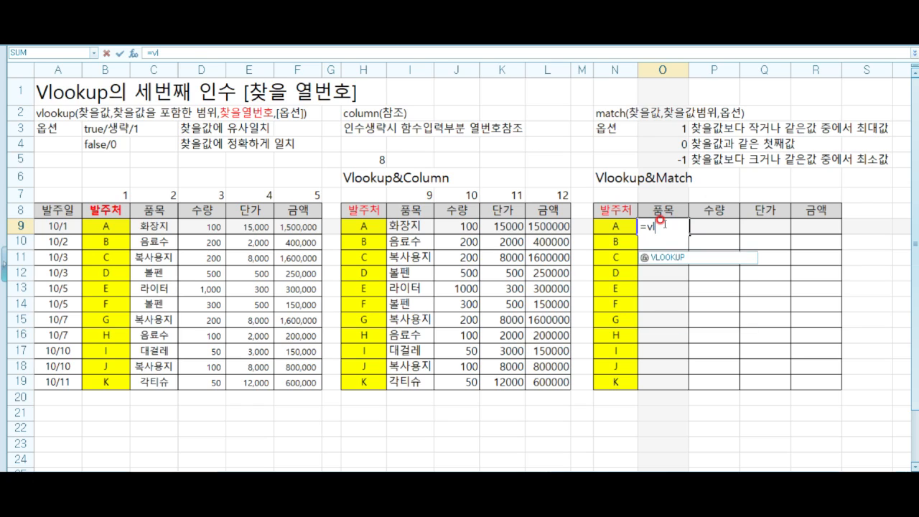
double_click(668, 257)
left_click(611, 226)
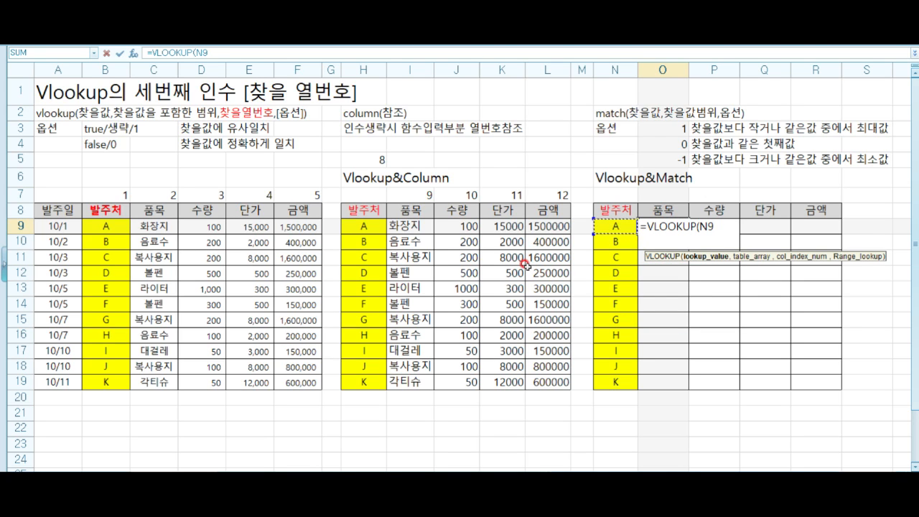
key("F4")
key("F4")
key("F4")
type(",")
Step: Complete the O9 VLOOKUP with the absolute table range $B$9:$F$19, column index 2 and exact-match option 0
left_click(111, 225)
left_click_drag(111, 225, 279, 372)
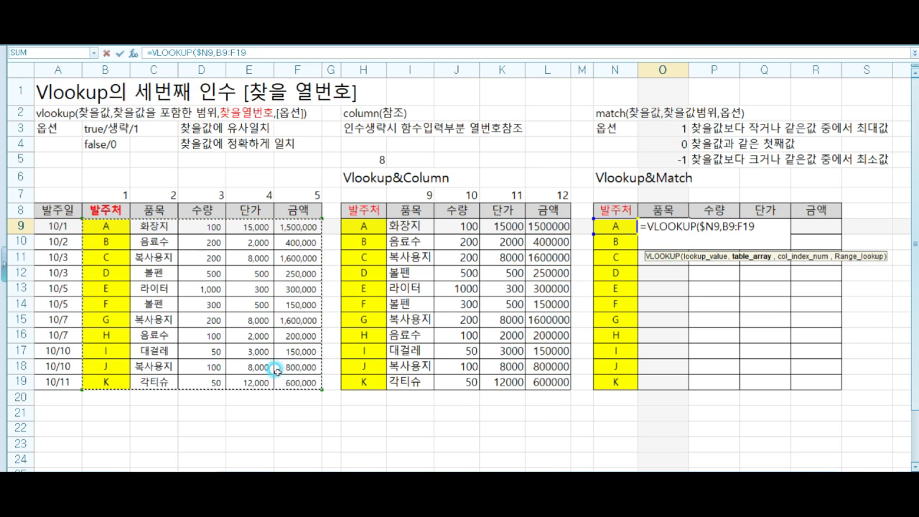
key("F4")
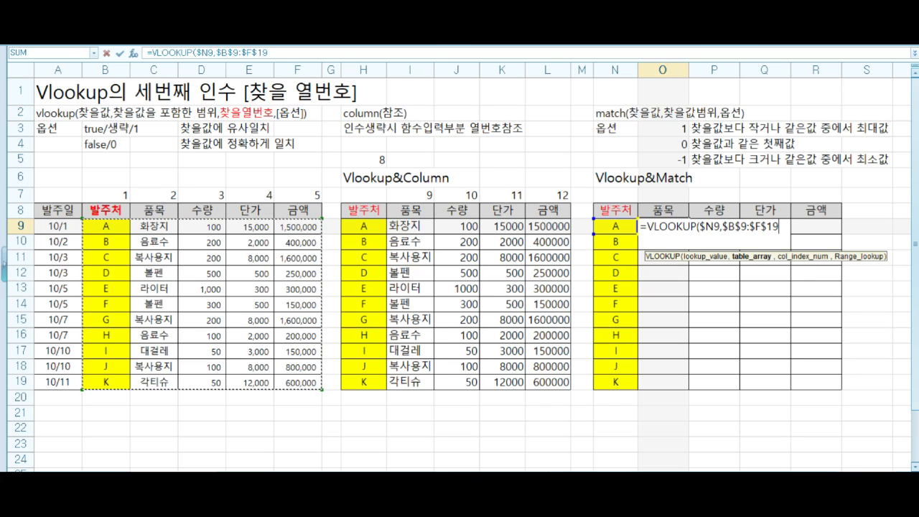
type(",")
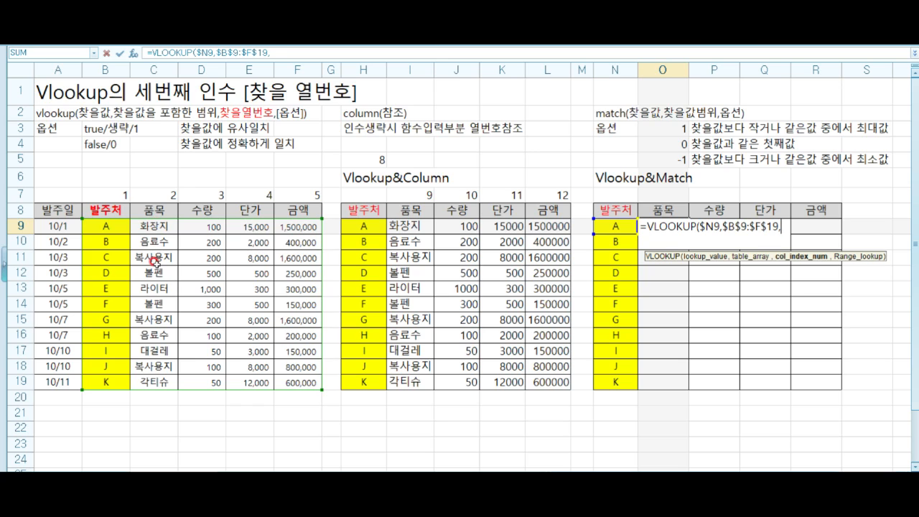
type("2,0)")
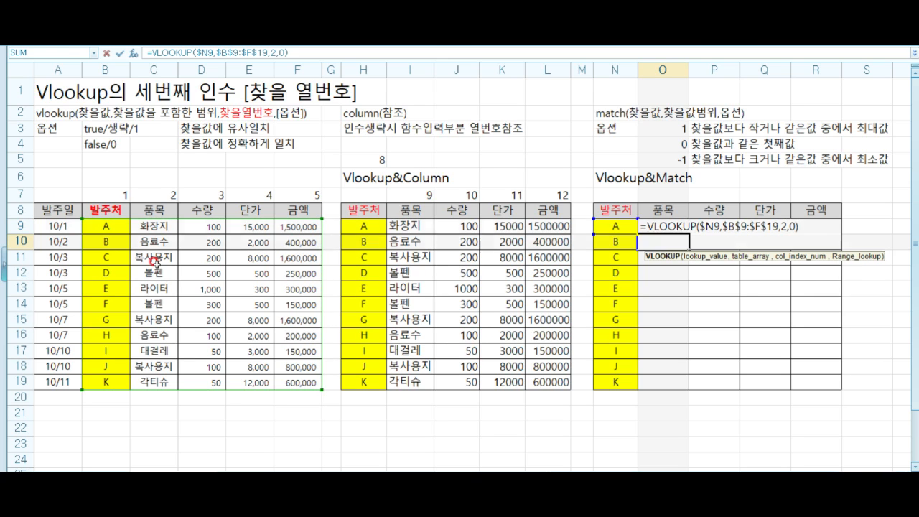
key("Return")
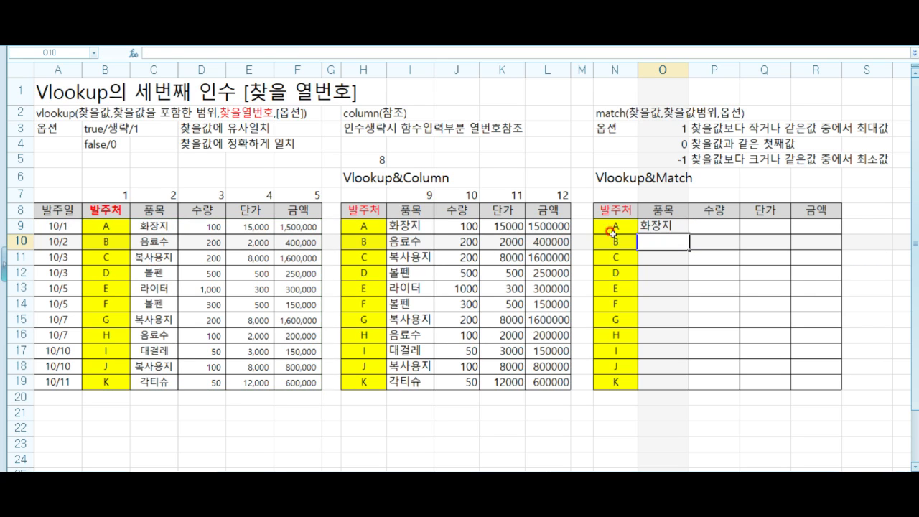
Step: Replace the column index argument in the O9 VLOOKUP formula with the opening of a nested MATCH function
left_click(675, 225)
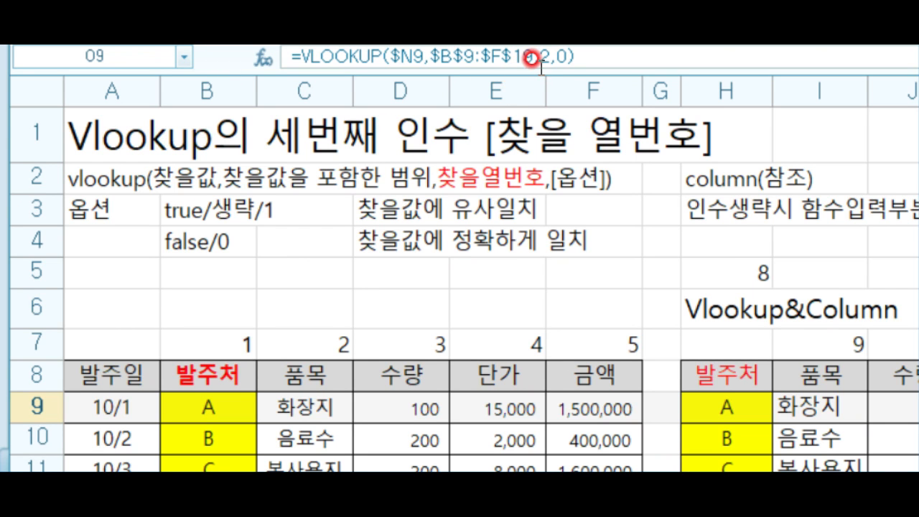
left_click(539, 58)
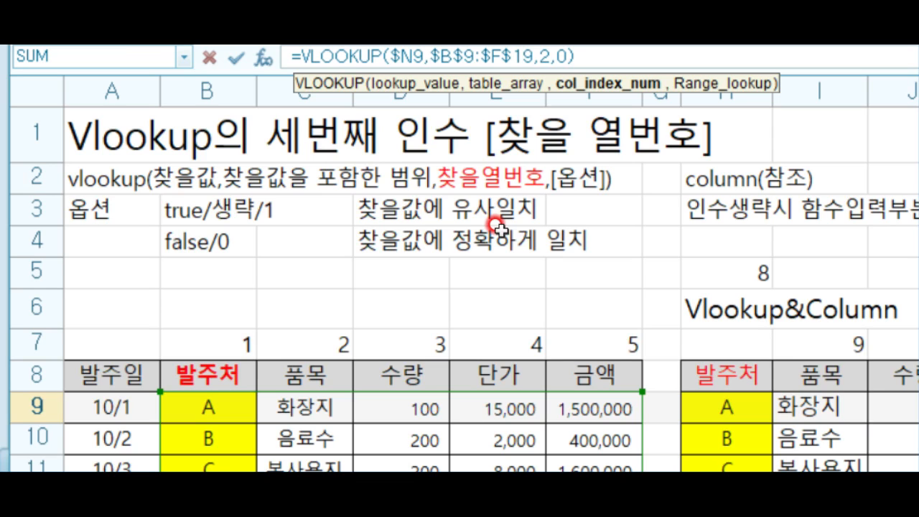
key("Delete")
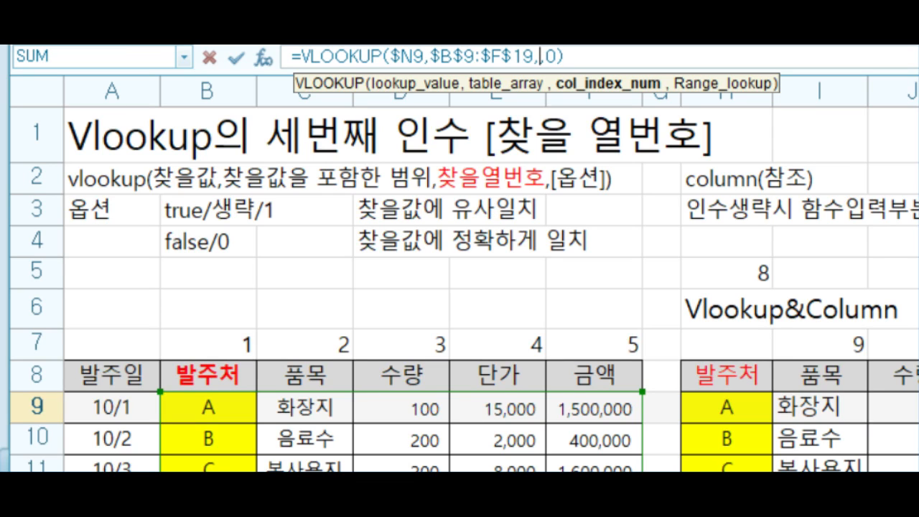
type("match")
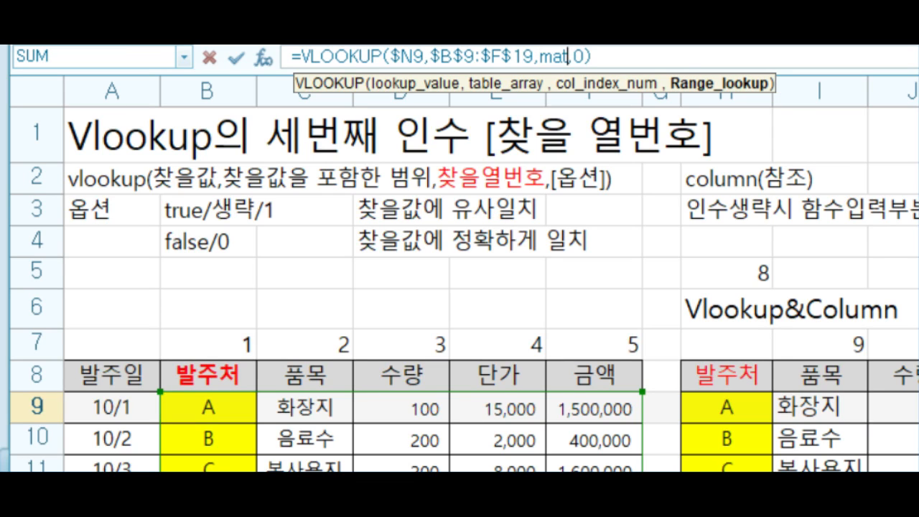
type("(")
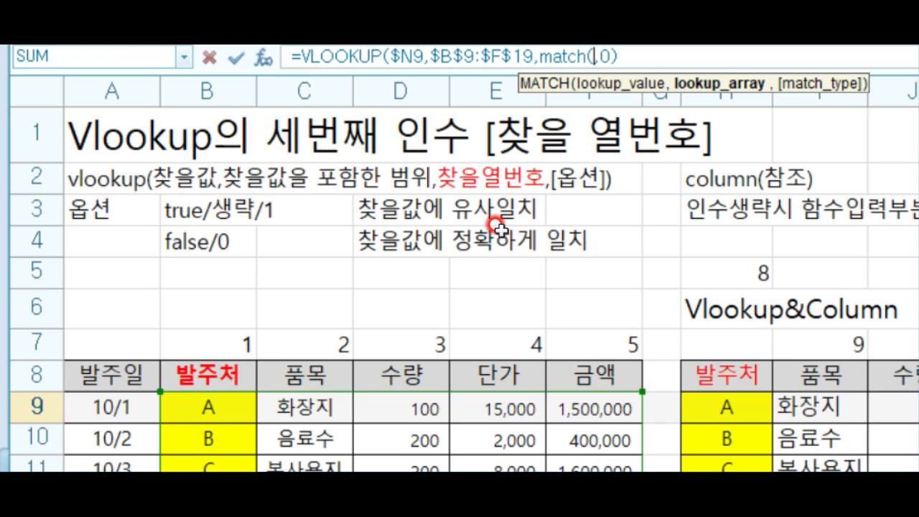